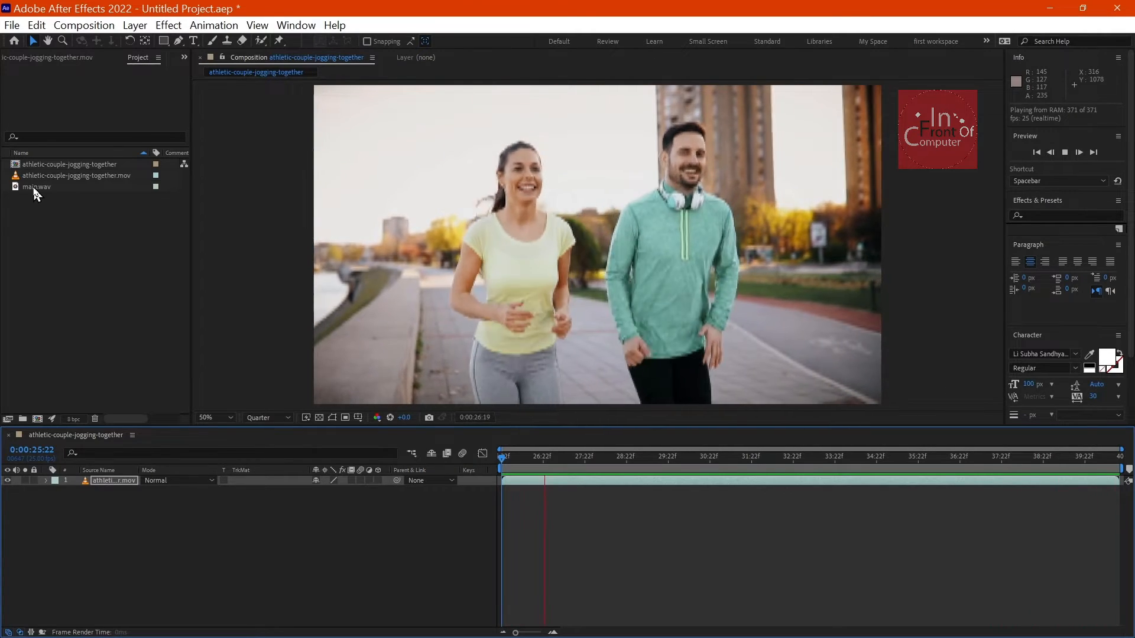
Add main.wav from the project to the composition timeline as a new layer.
click(34, 188)
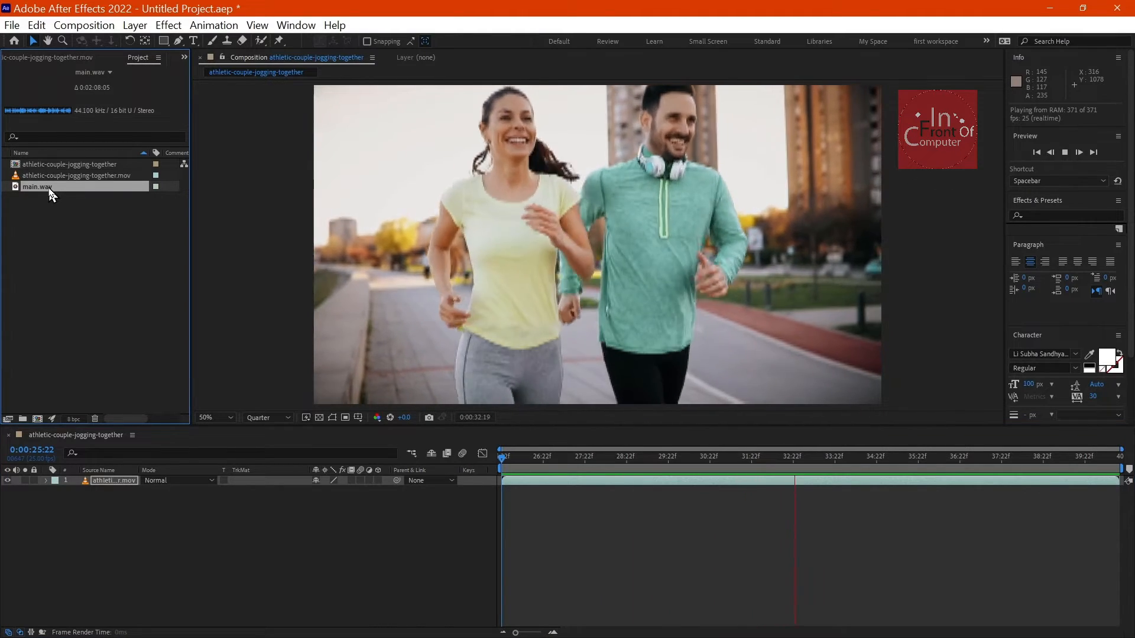
drag(51, 194, 112, 529)
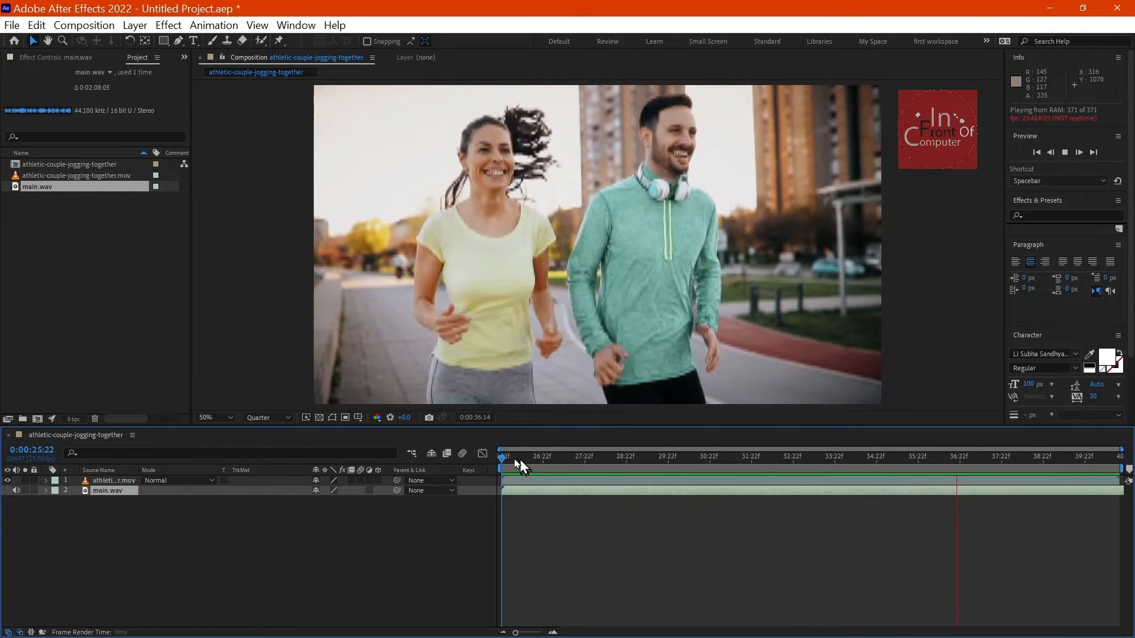
Preview the composition with the added audio from its start.
click(515, 459)
drag(509, 464, 498, 463)
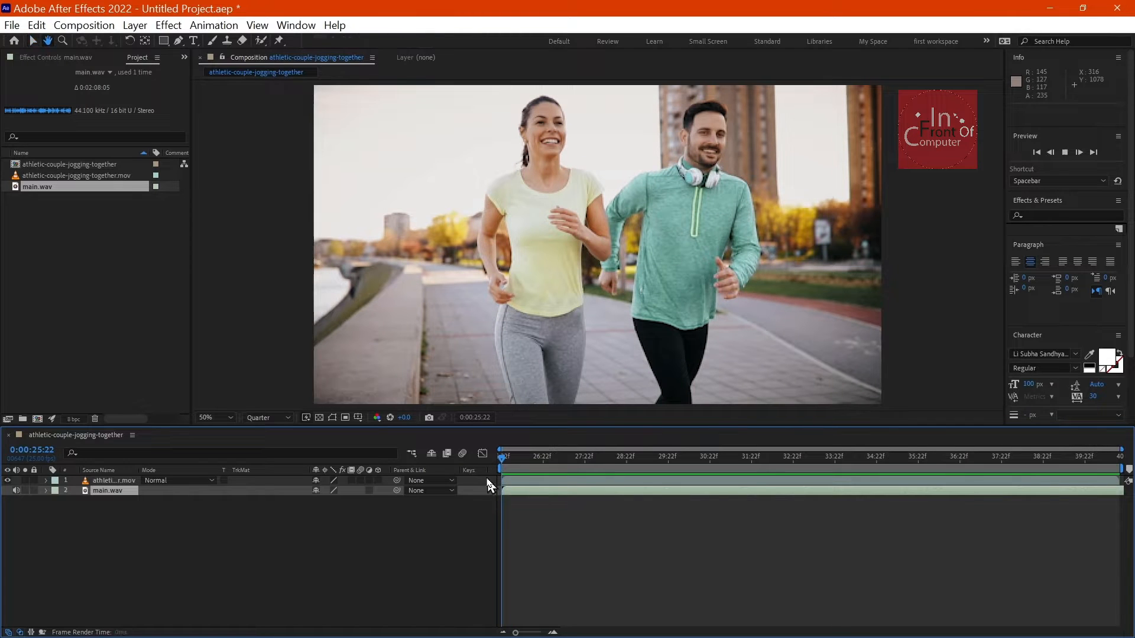
key(space)
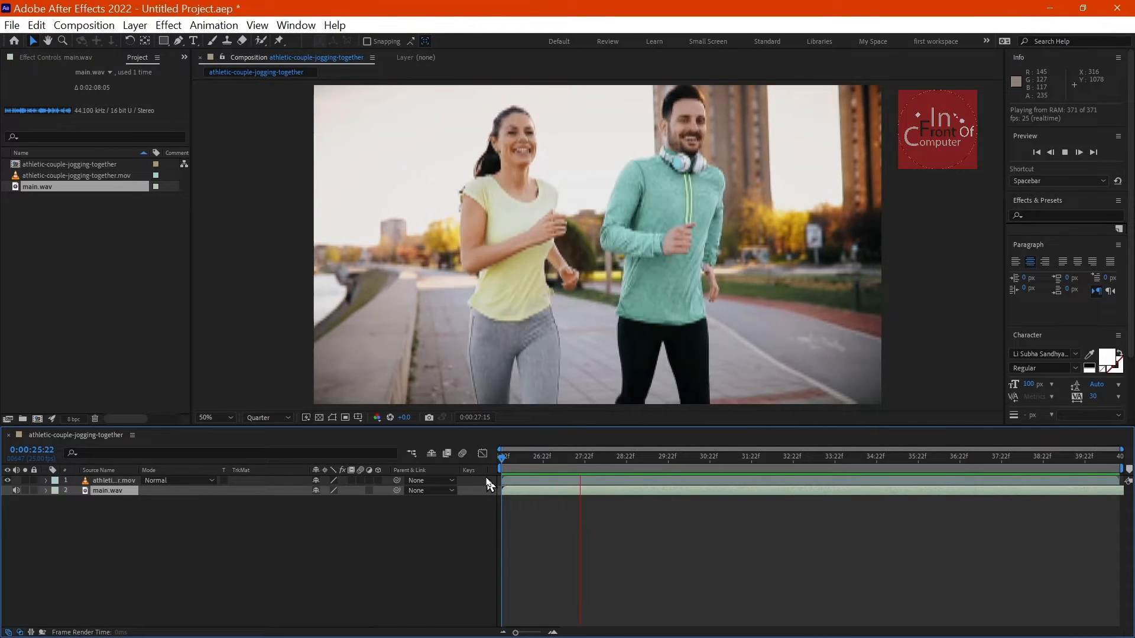
key(space)
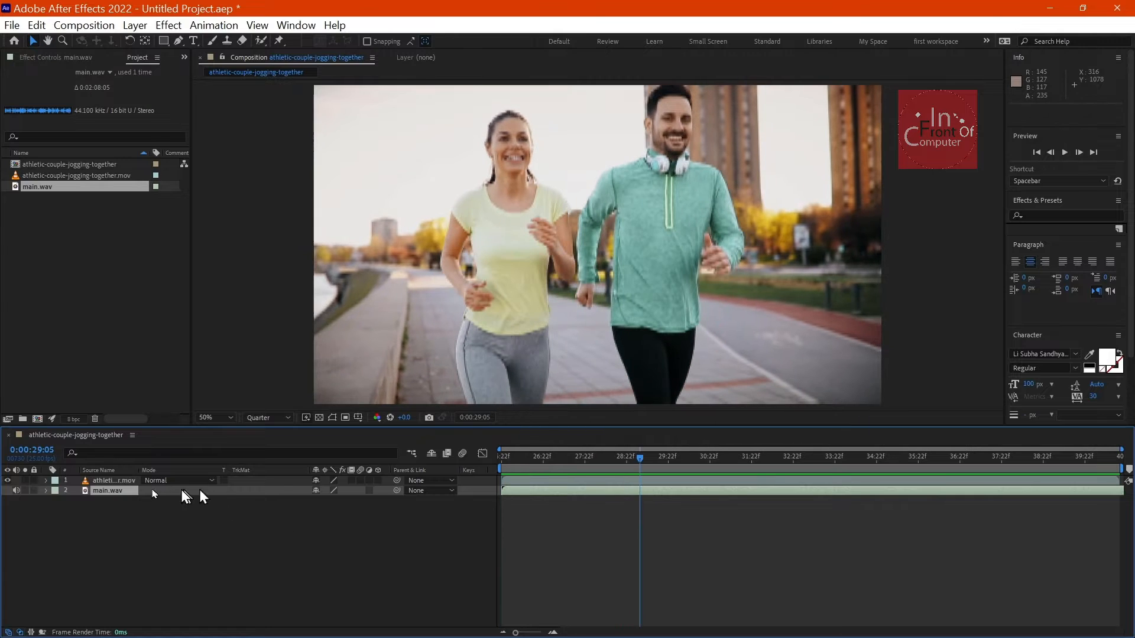
click(501, 457)
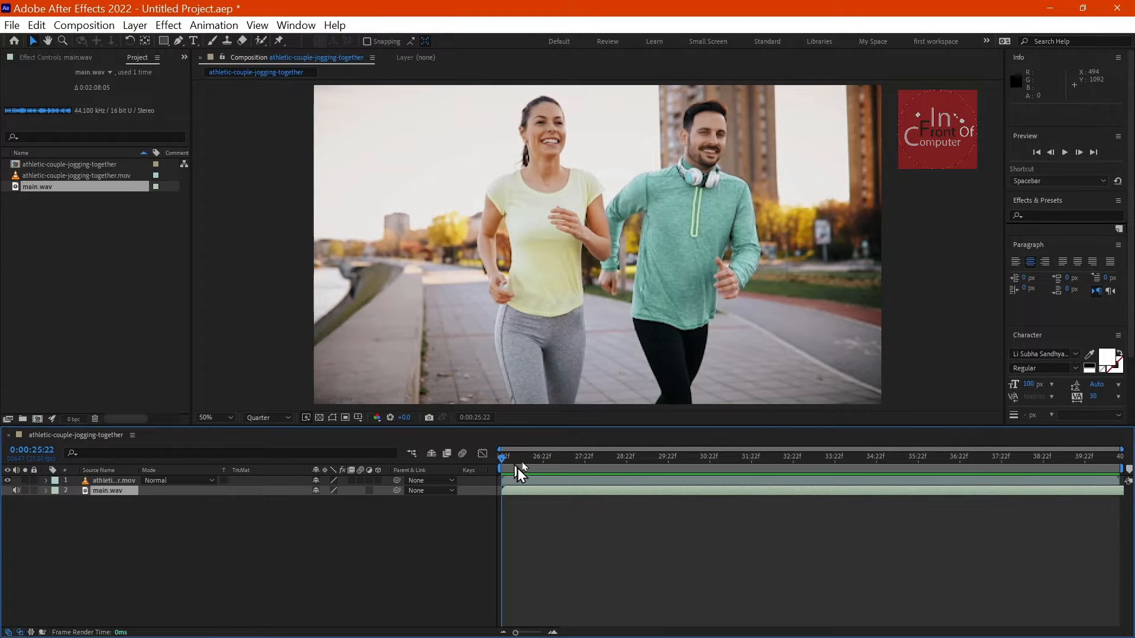
Slide the main.wav layer about 4 seconds earlier in the timeline and preview it from the start.
drag(538, 459, 672, 463)
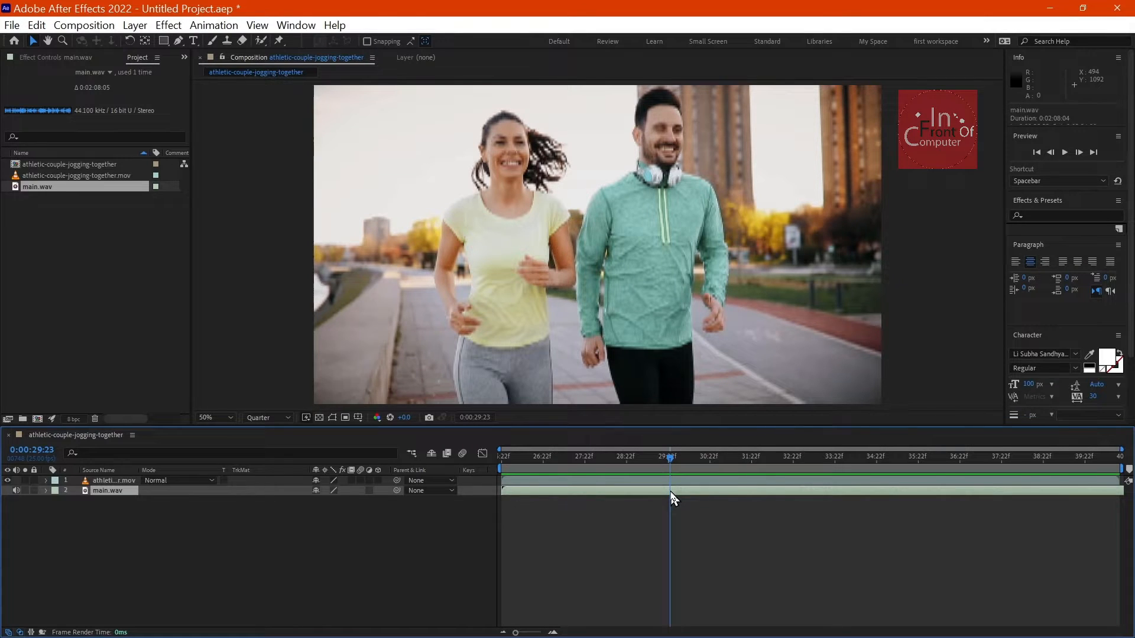
drag(672, 498, 659, 497)
drag(581, 500, 505, 501)
drag(532, 461, 502, 469)
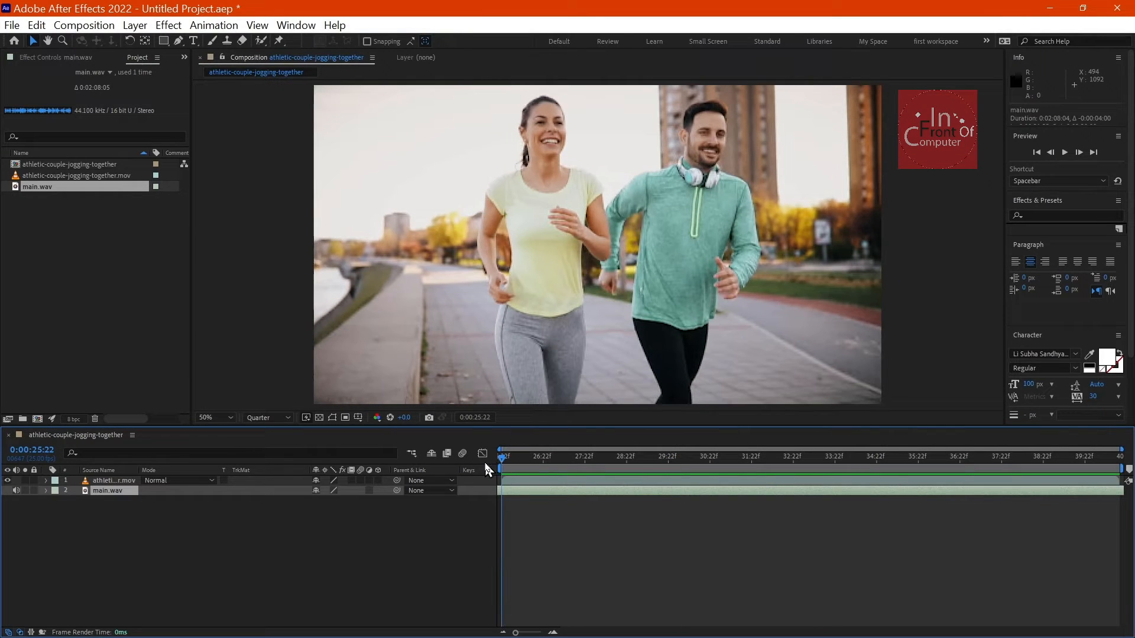
key(space)
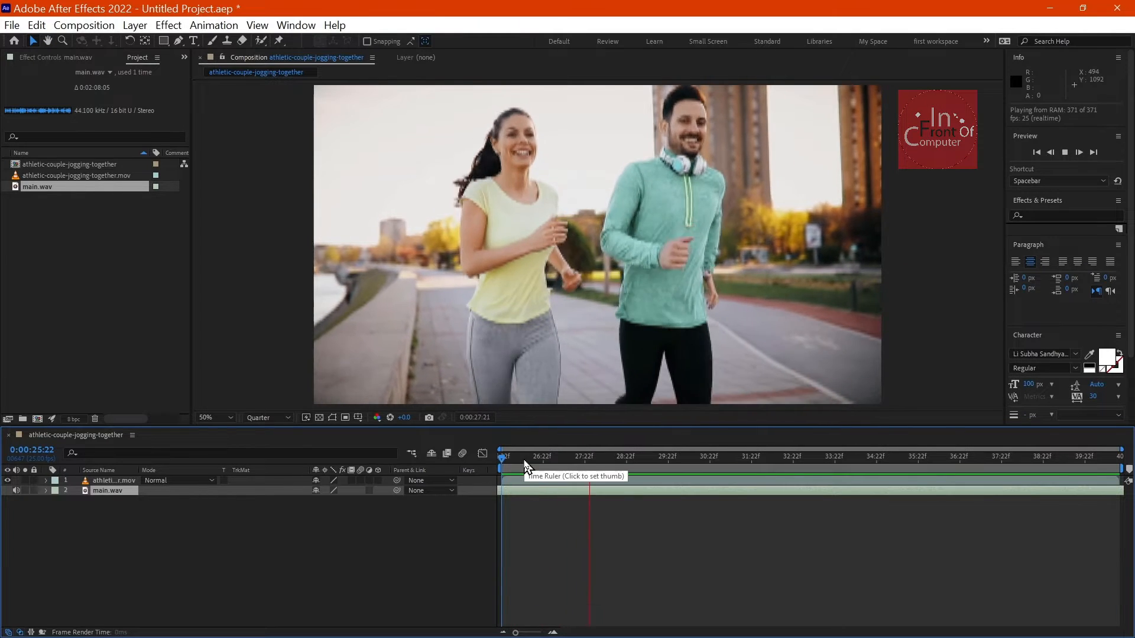
key(space)
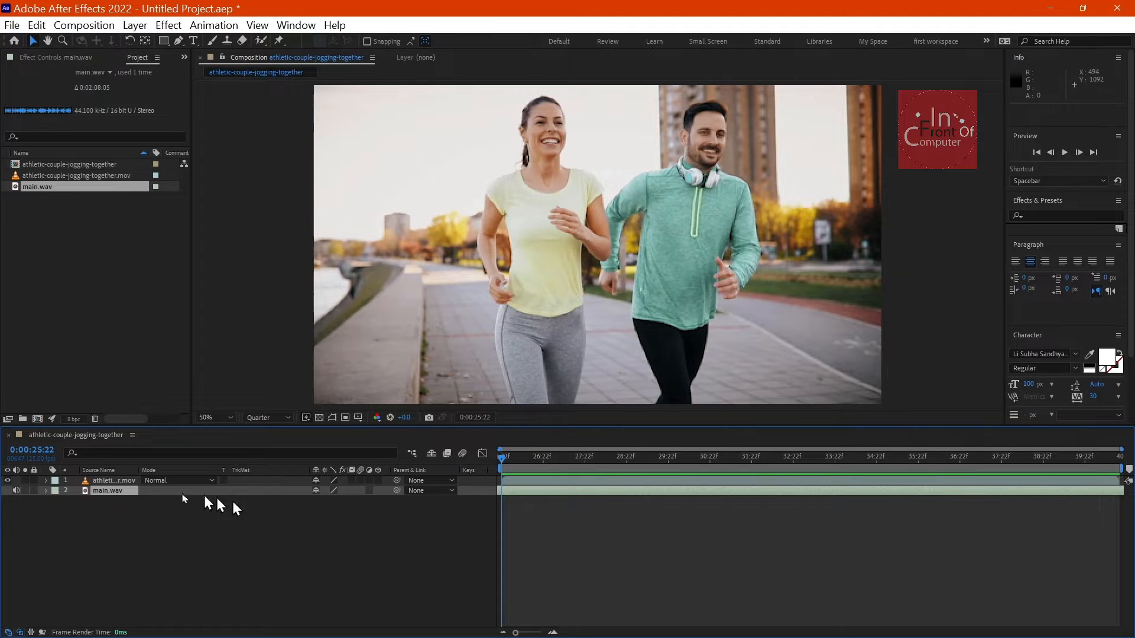
Enable keyframing on main.wav's Audio Levels and set it to -30 dB at the composition start.
click(46, 491)
click(56, 502)
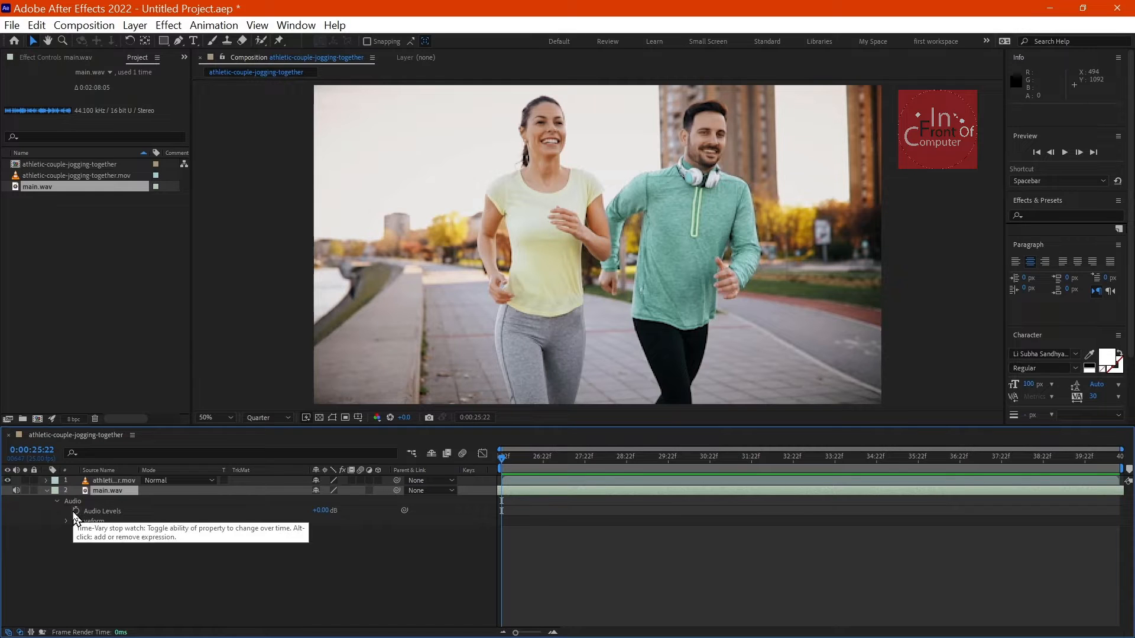
click(75, 512)
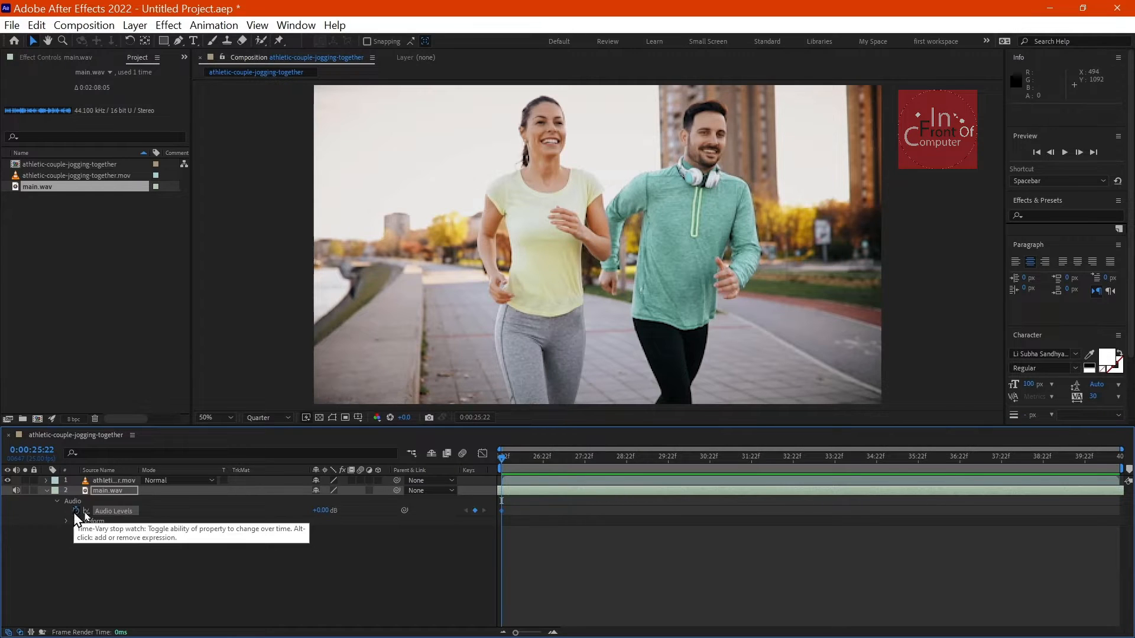
click(321, 512)
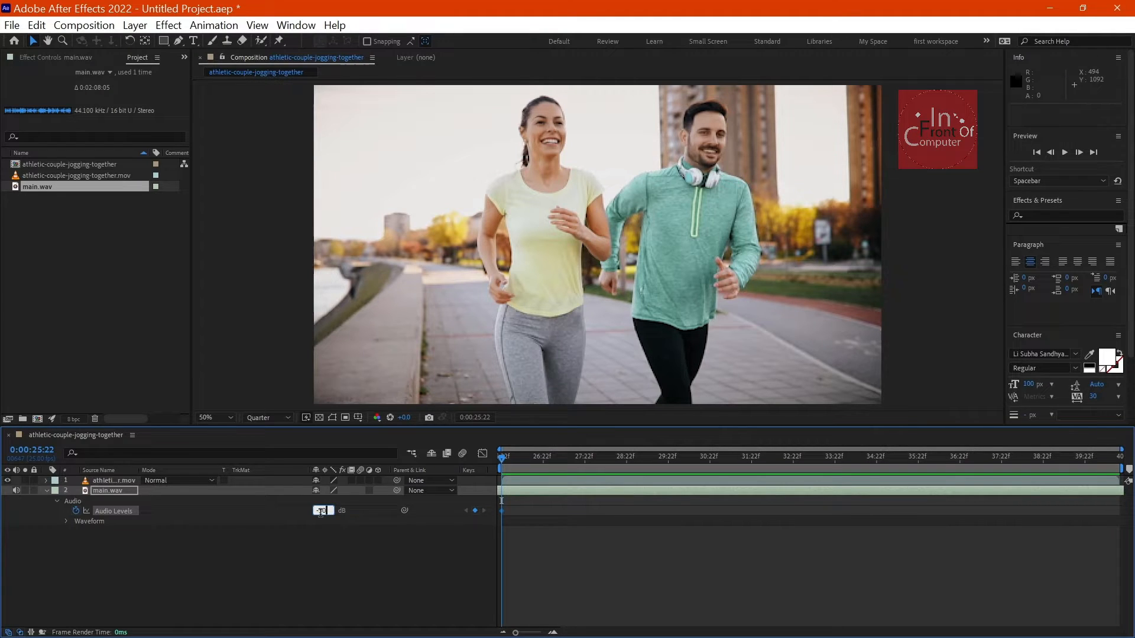
text(-30)
key(Return)
At 0:00:26:21, set Audio Levels to 0 dB to add a fade-in keyframe.
drag(518, 459, 541, 458)
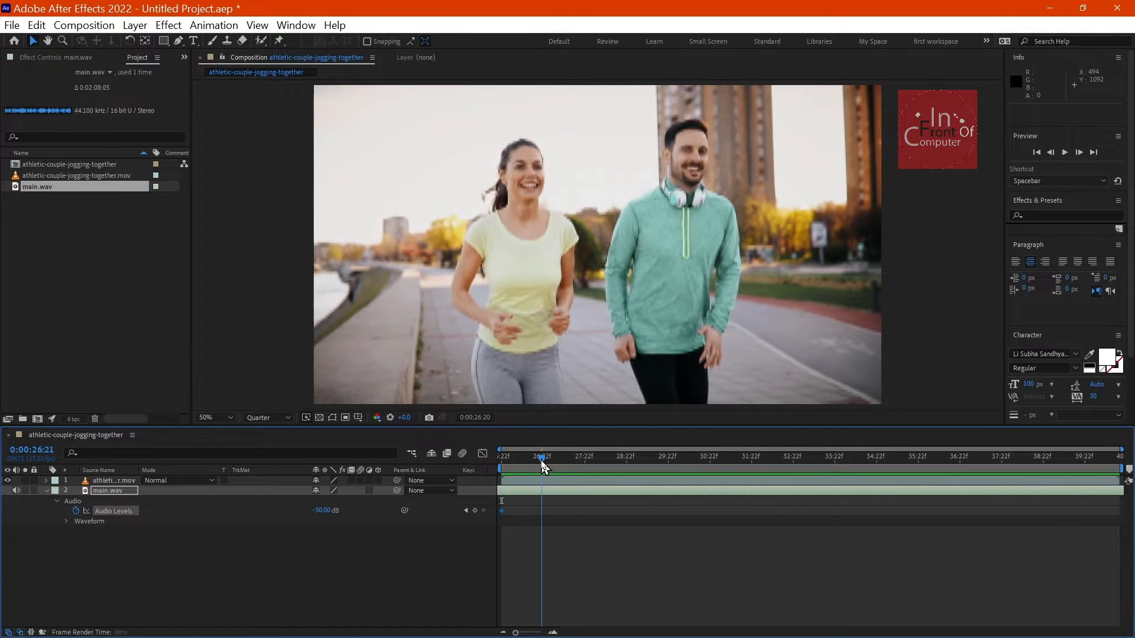
click(323, 512)
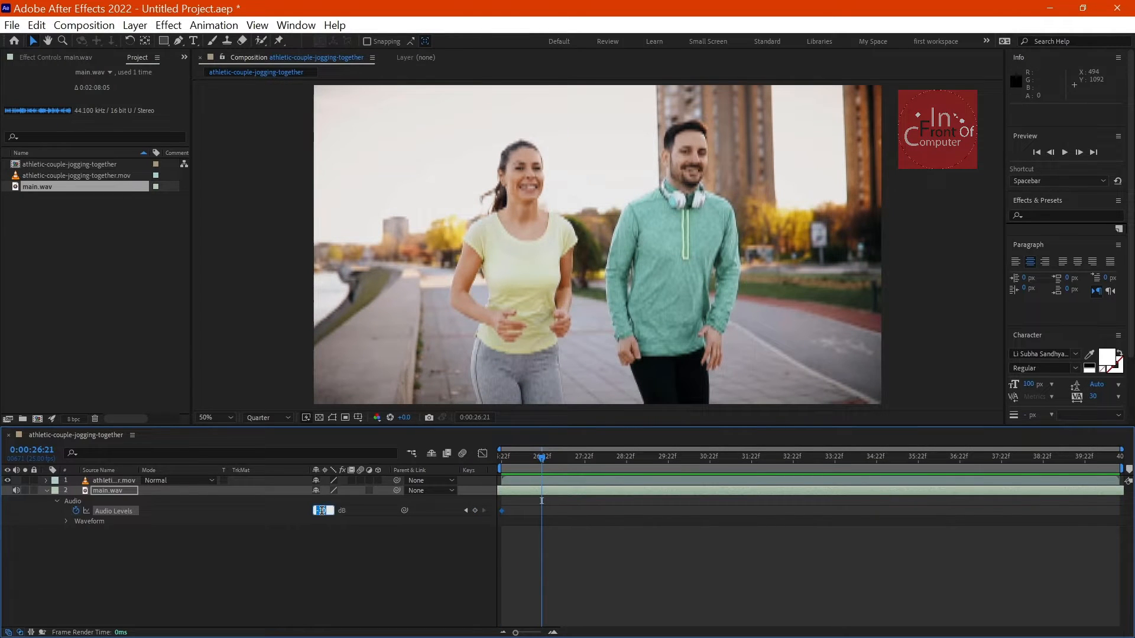
text(0)
key(Return)
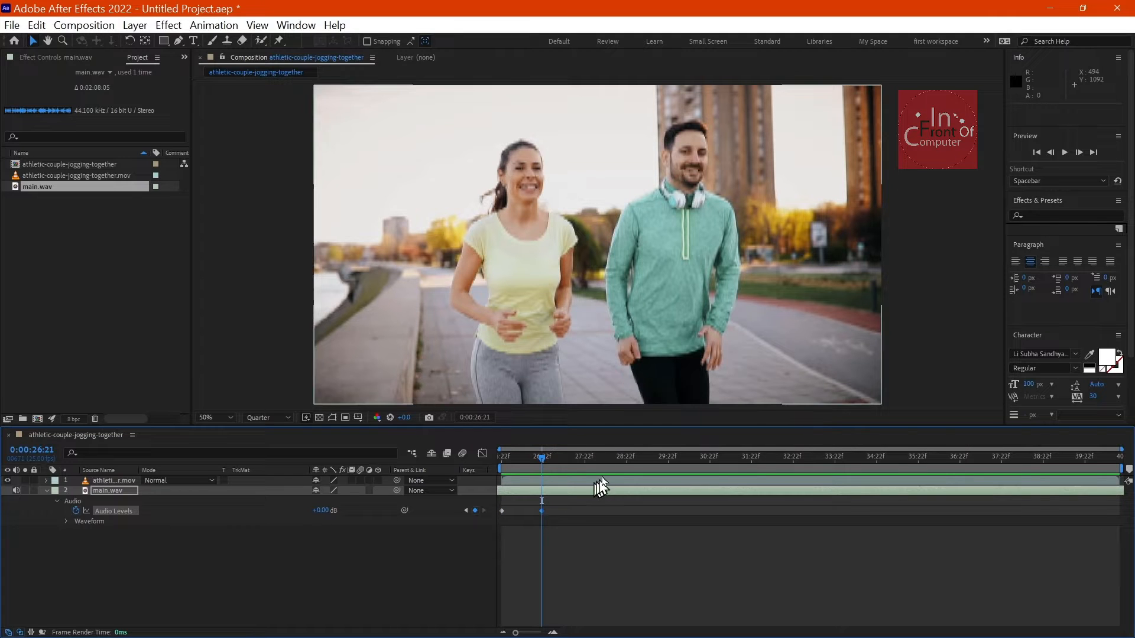
Add an Audio Levels keyframe at 0:00:31:05 holding 0 dB.
drag(626, 466, 727, 468)
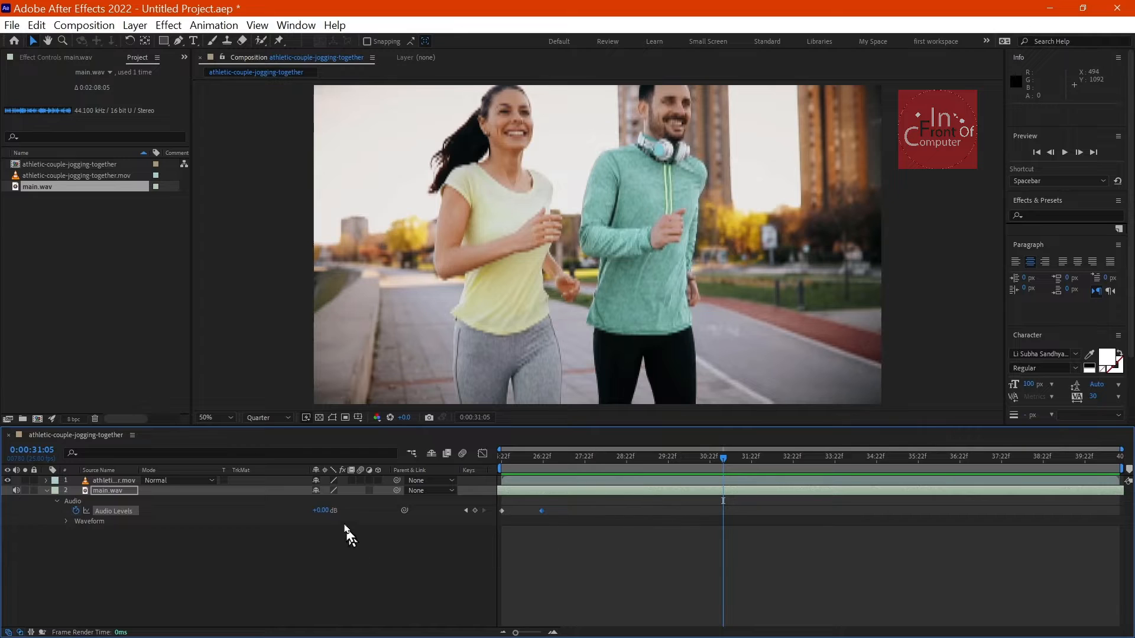
click(325, 510)
click(325, 510)
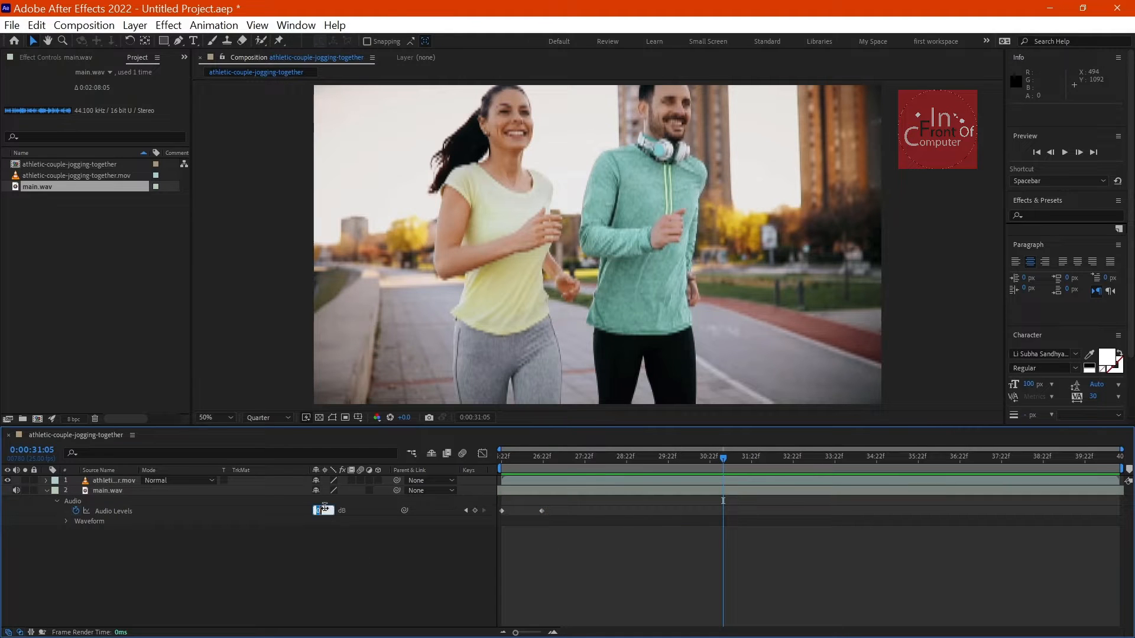
key(Return)
click(475, 511)
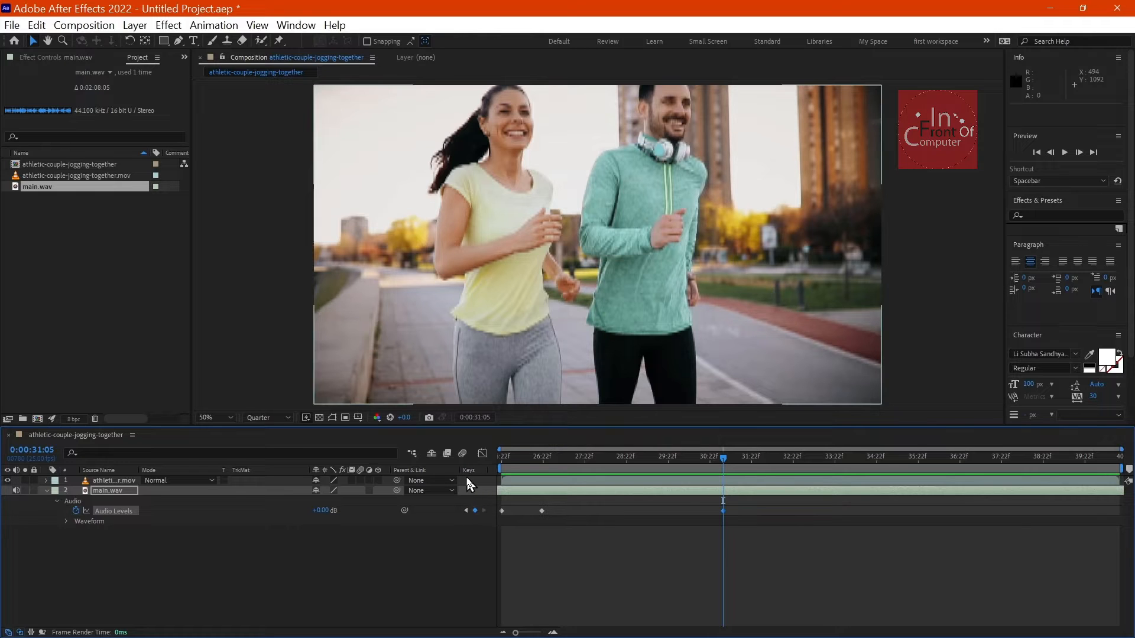
right_click(467, 471)
mouse_move(552, 515)
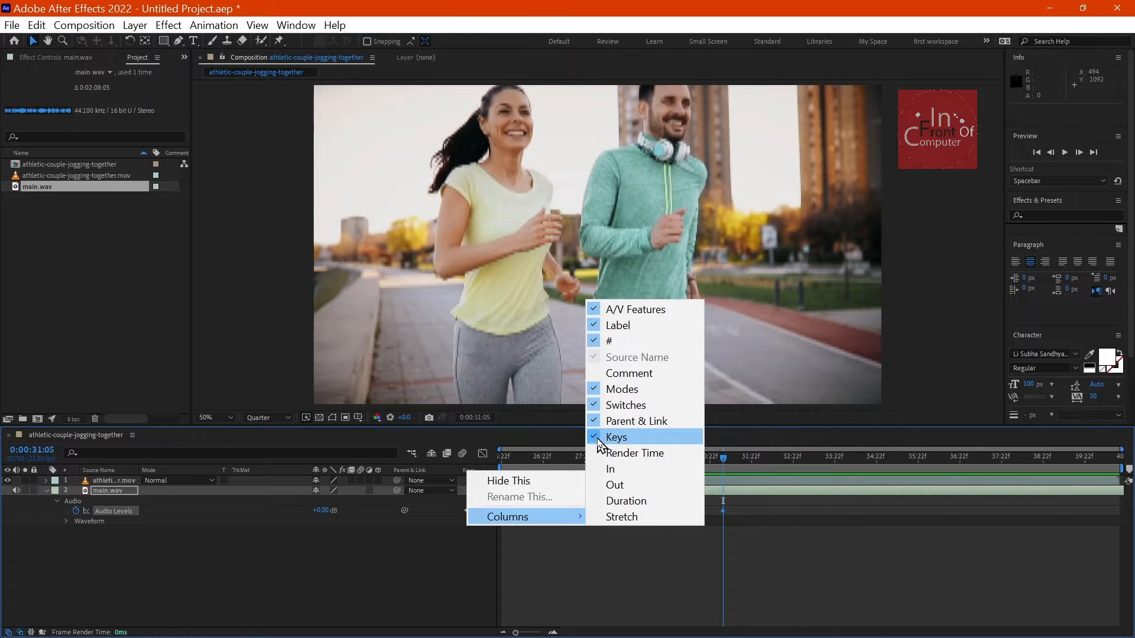
click(427, 573)
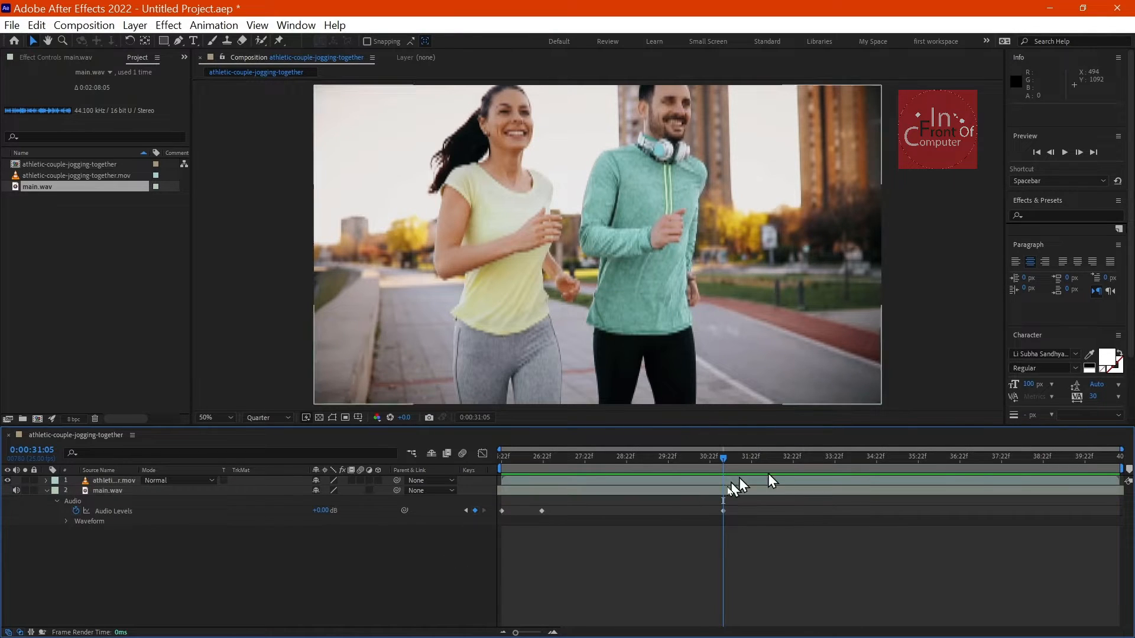
At 0:00:32:10, set Audio Levels to -30 dB to add a fade-out keyframe.
drag(722, 459, 773, 465)
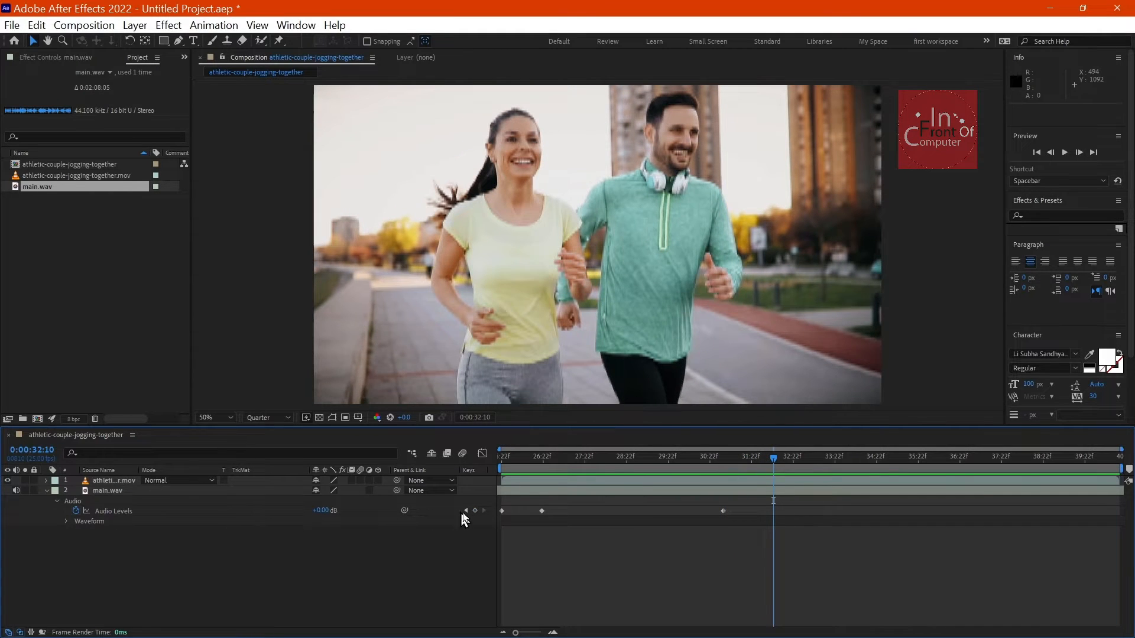
click(324, 510)
text(-30)
key(Return)
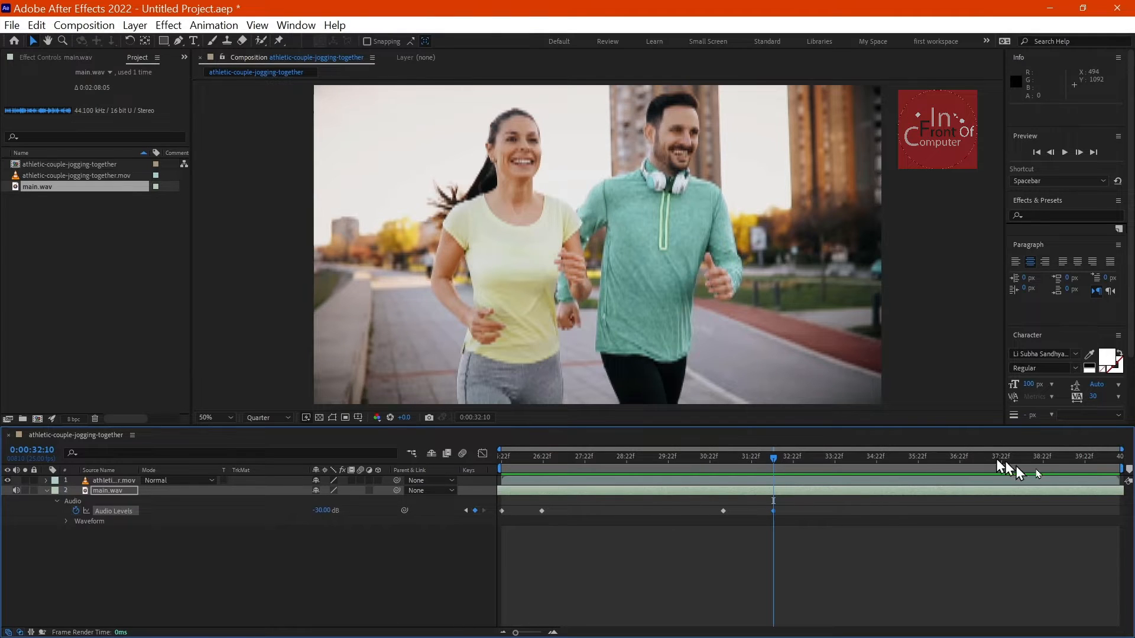
Shorten the work area to end at the last keyframe and preview the fade.
drag(1123, 469, 775, 491)
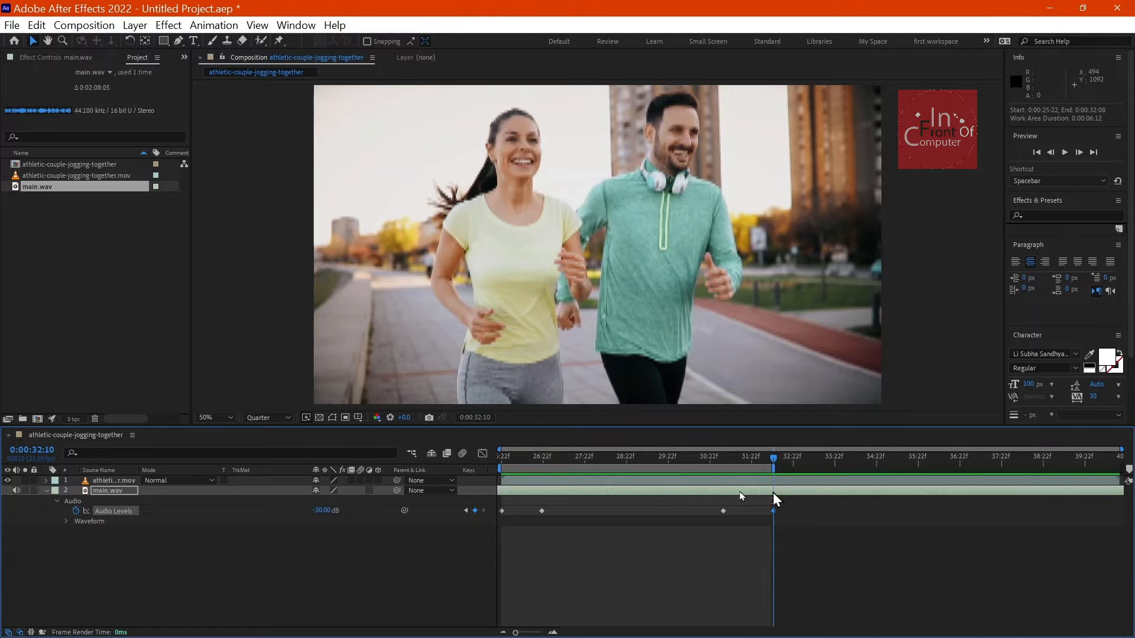
drag(538, 461, 485, 464)
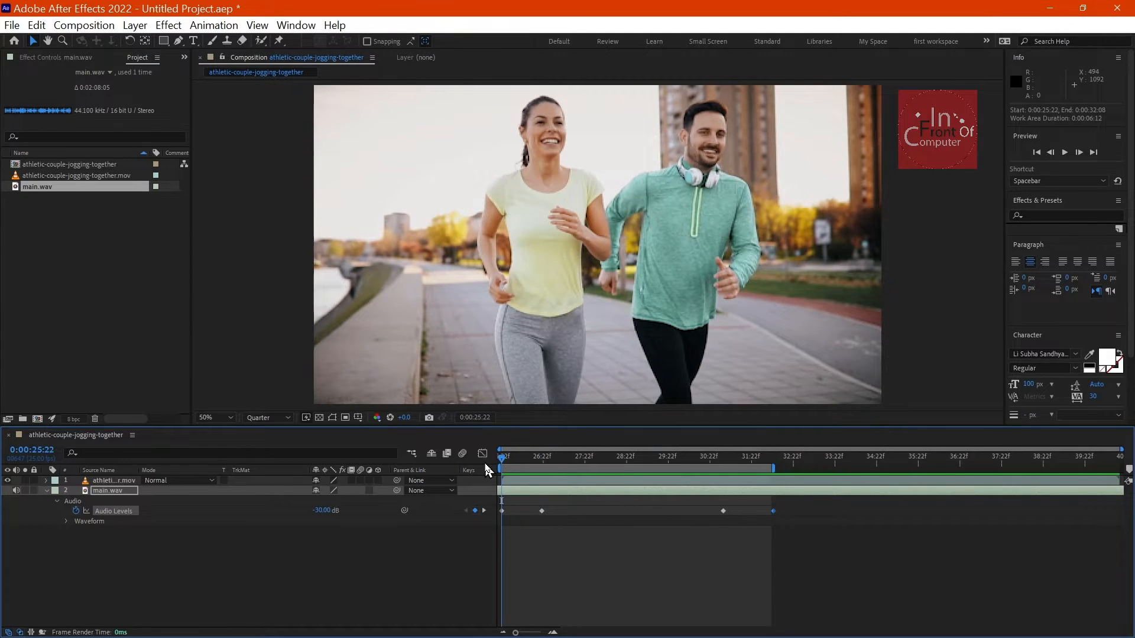
key(space)
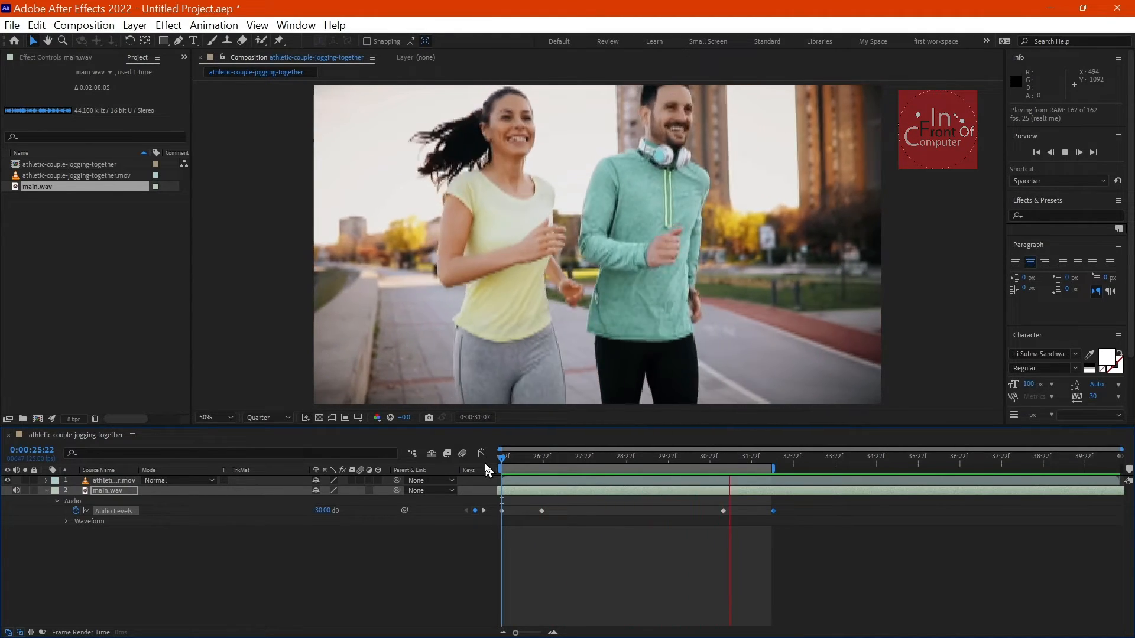
key(space)
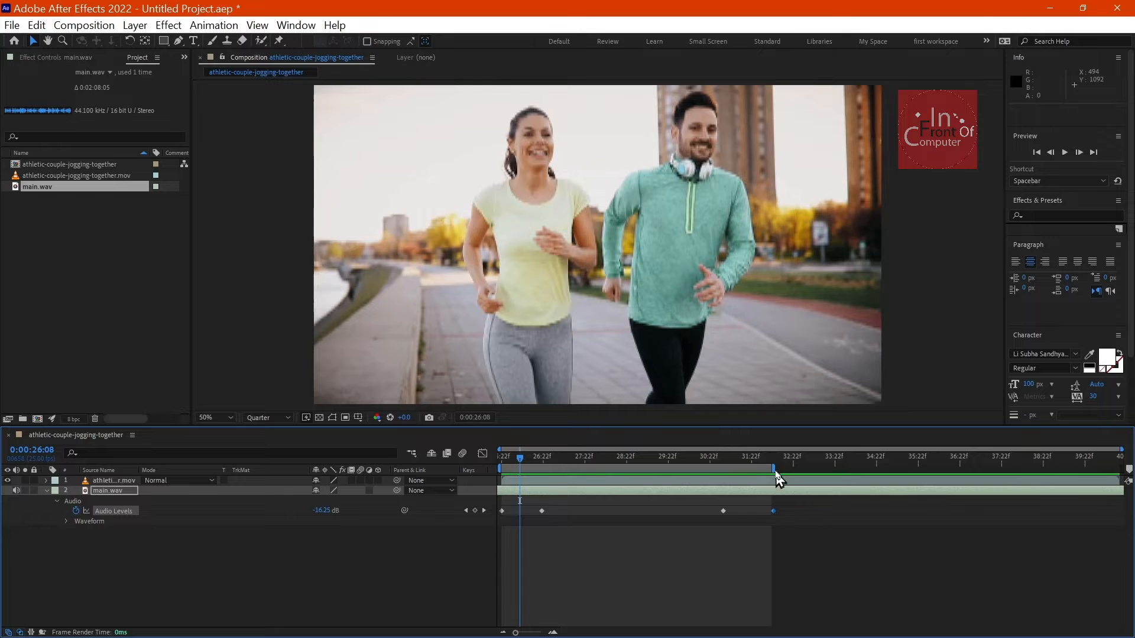
Extend the work area end to about 0:00:33:22 and move the final Audio Levels keyframe to 0:00:34:00.
mouse_move(775, 470)
mouse_down()
mouse_move(802, 473)
mouse_move(846, 517)
mouse_up()
click(818, 519)
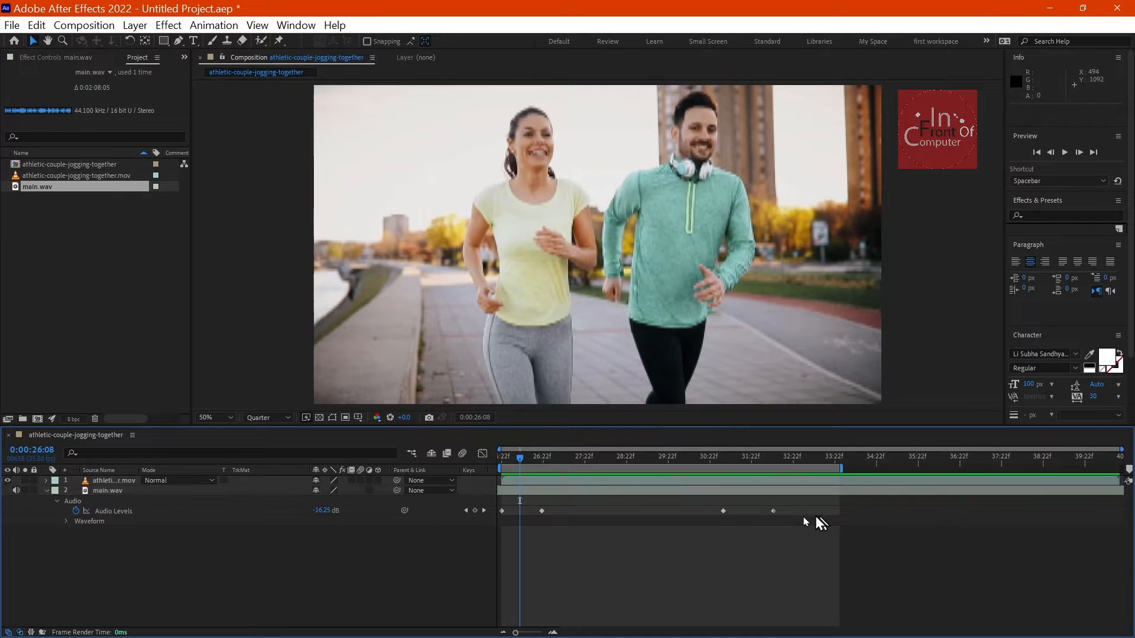
drag(773, 512, 839, 512)
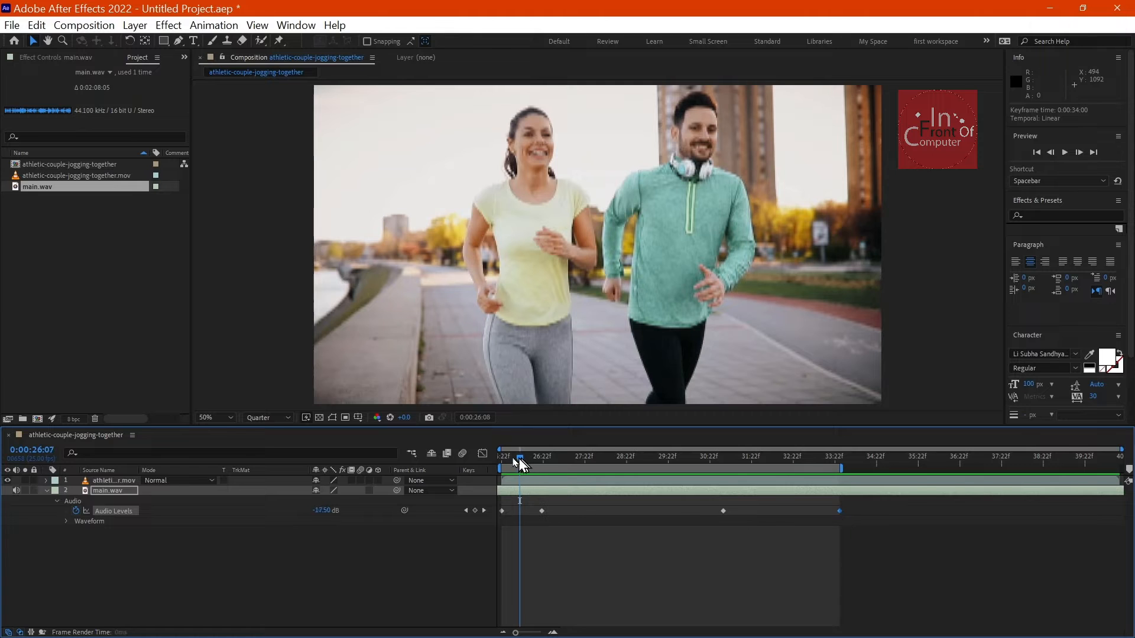
Preview the audio fade from the start and reveal the layer's waveform.
drag(519, 459, 496, 467)
key(space)
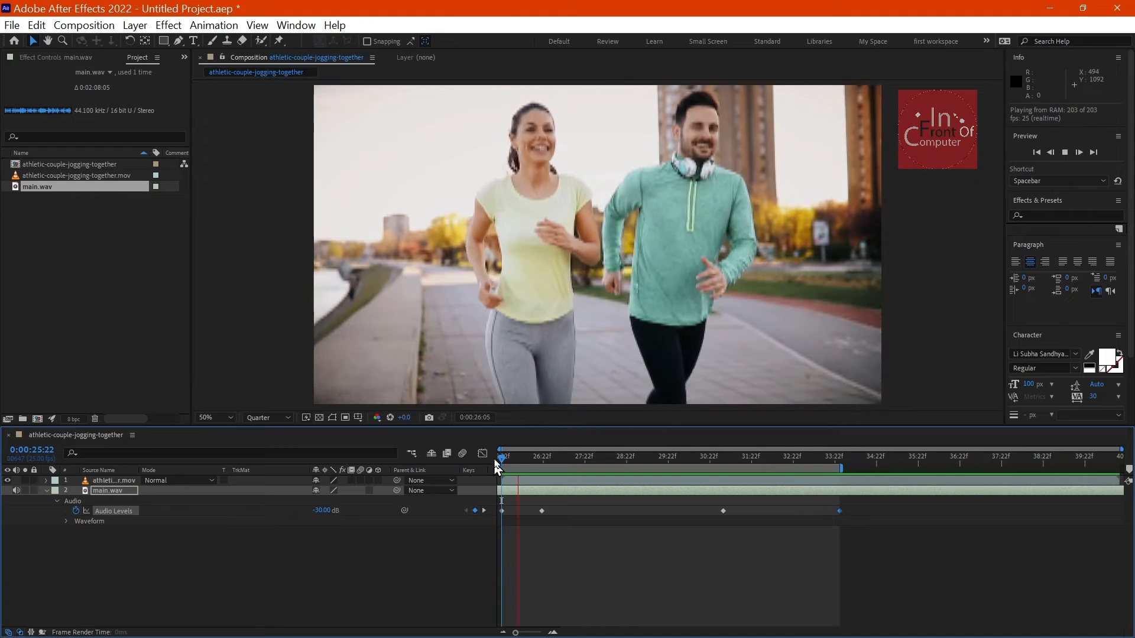
click(521, 460)
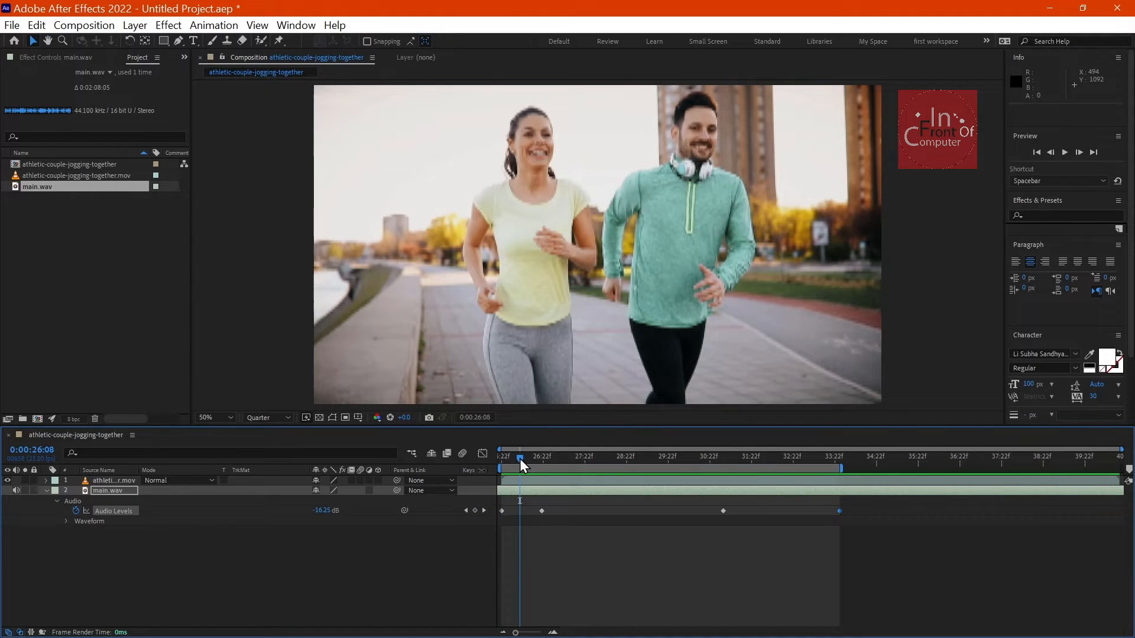
click(66, 522)
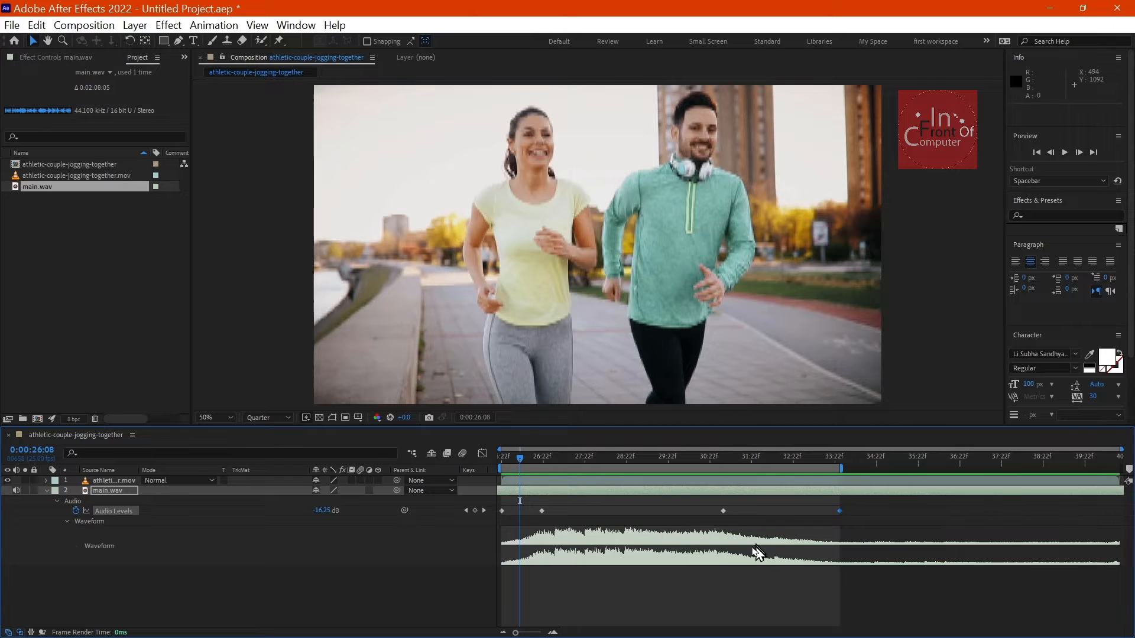
click(503, 462)
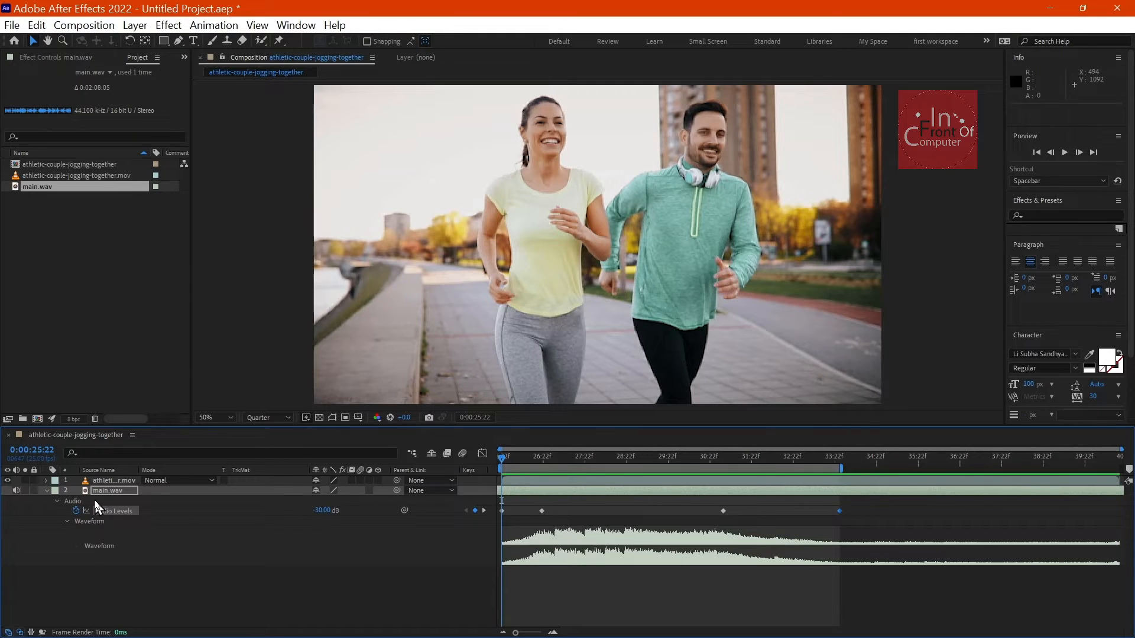
Replace the main.wav layer with a fresh copy from the project and slide it about 4 seconds earlier.
click(112, 491)
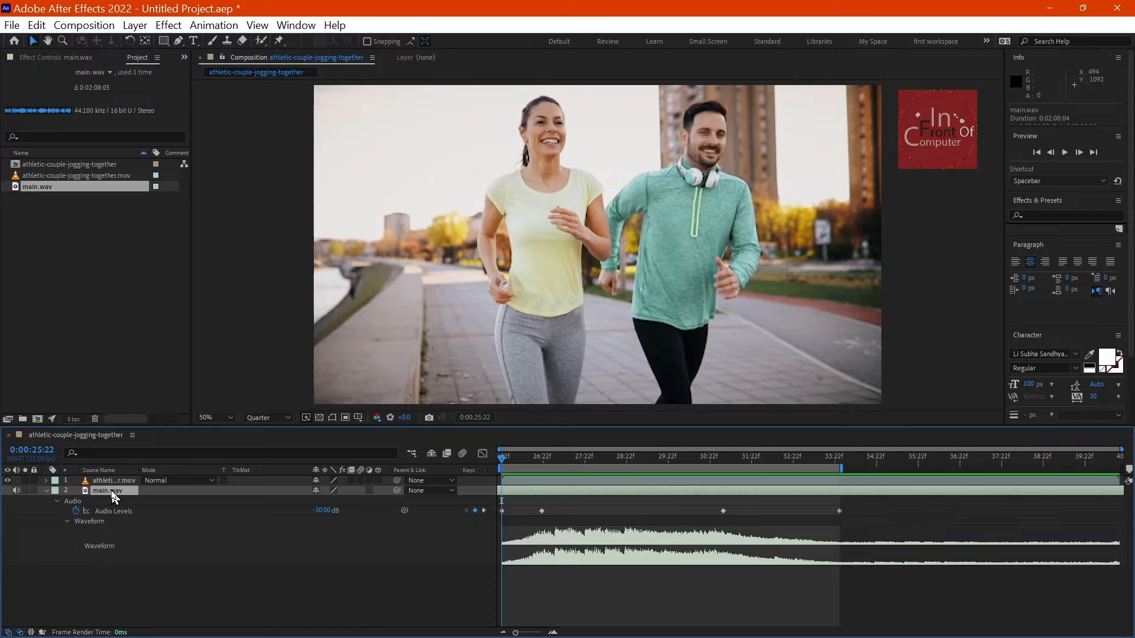
key(Delete)
drag(94, 188, 463, 534)
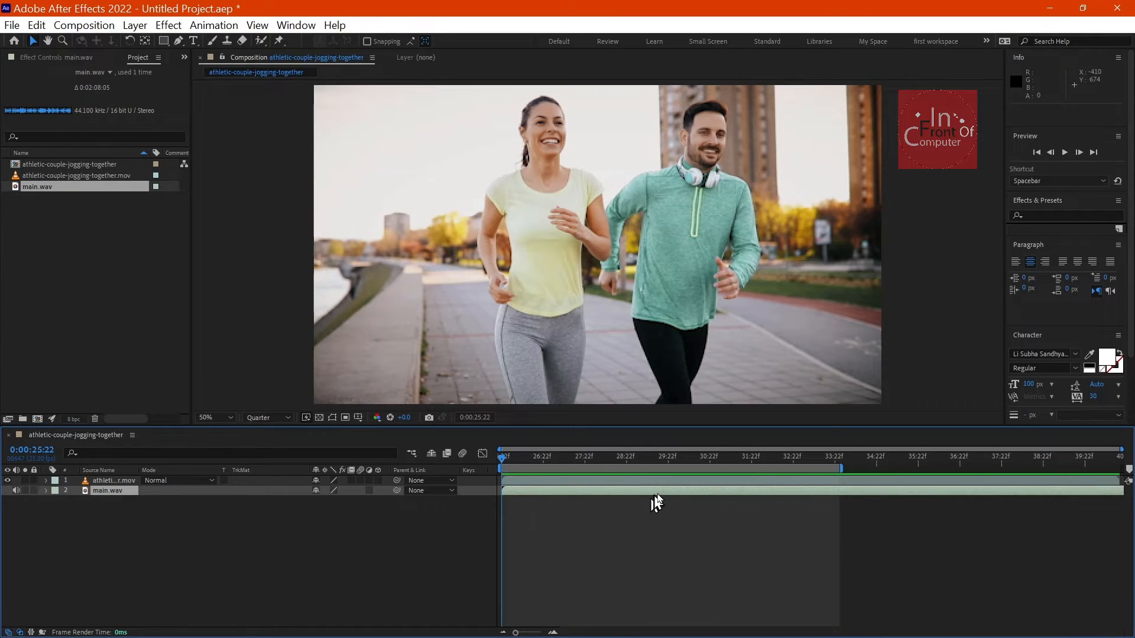
drag(676, 496, 540, 469)
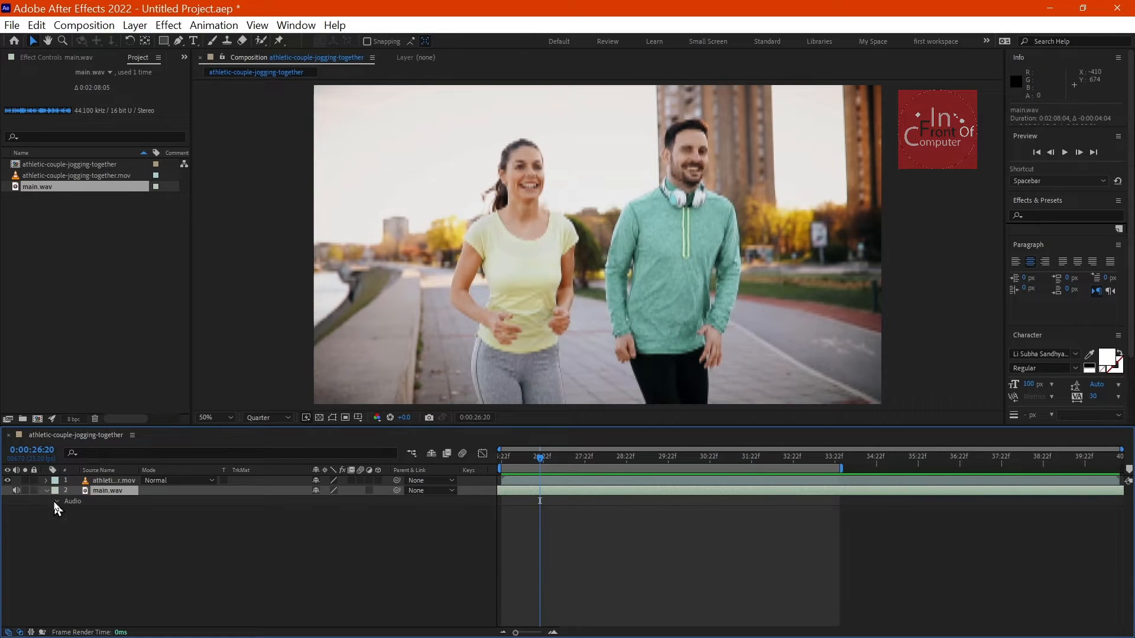
Expand the music layer's audio properties and add Audio Levels keyframes at 0:00:27:00 and 0:00:31:21.
click(56, 501)
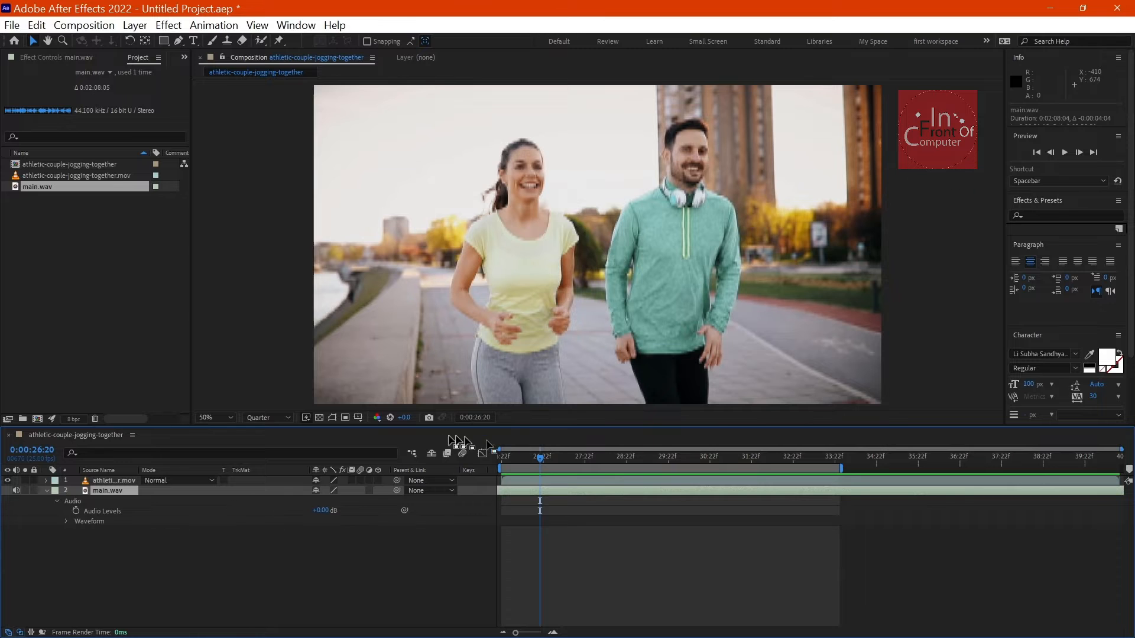
drag(526, 467, 549, 473)
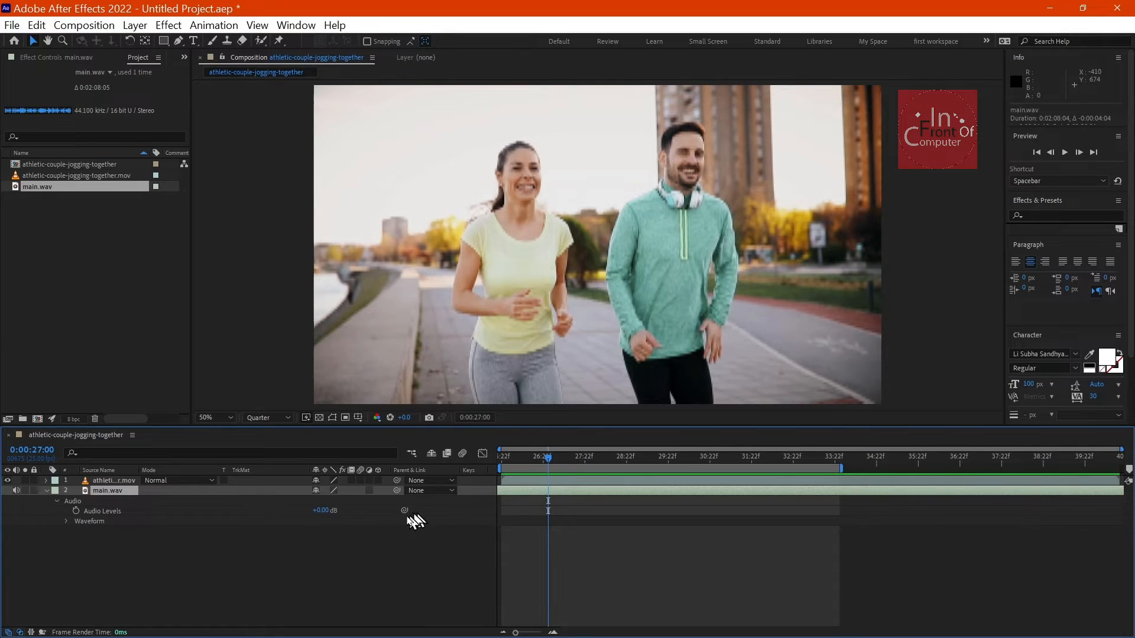
click(77, 512)
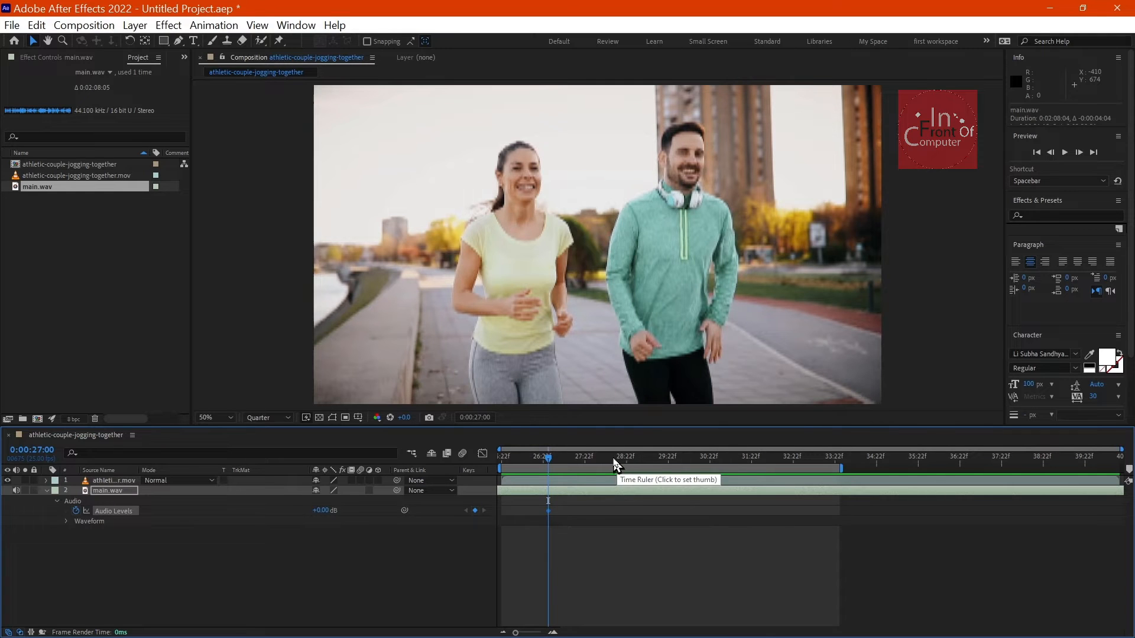
drag(615, 464, 750, 473)
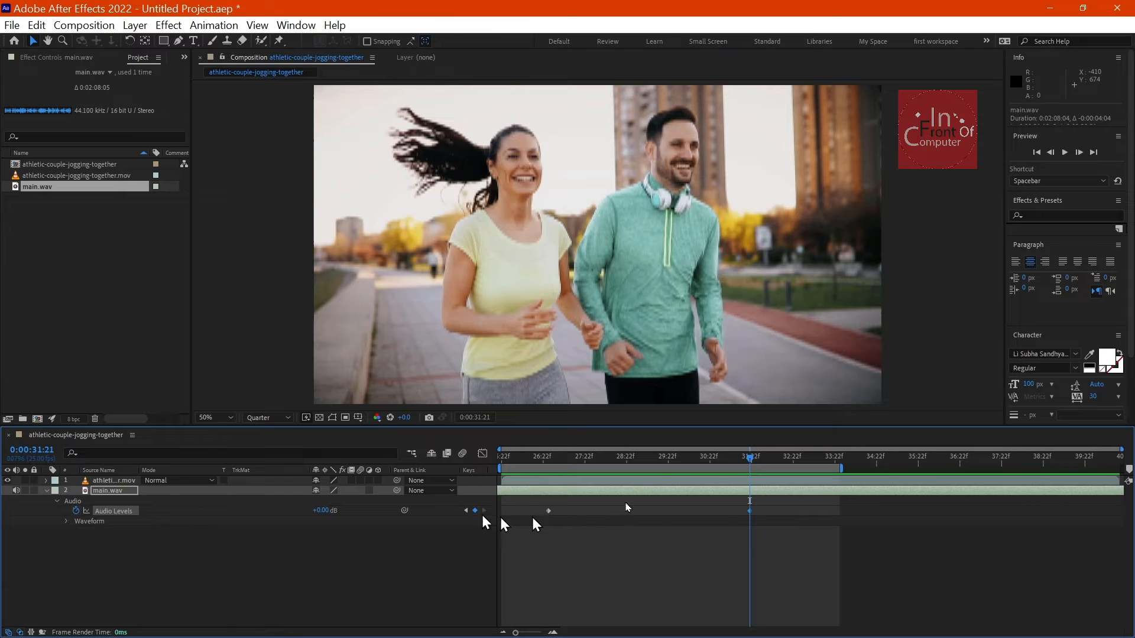
Set Audio Levels to -30 dB at the composition start, 0:00:25:22.
click(566, 459)
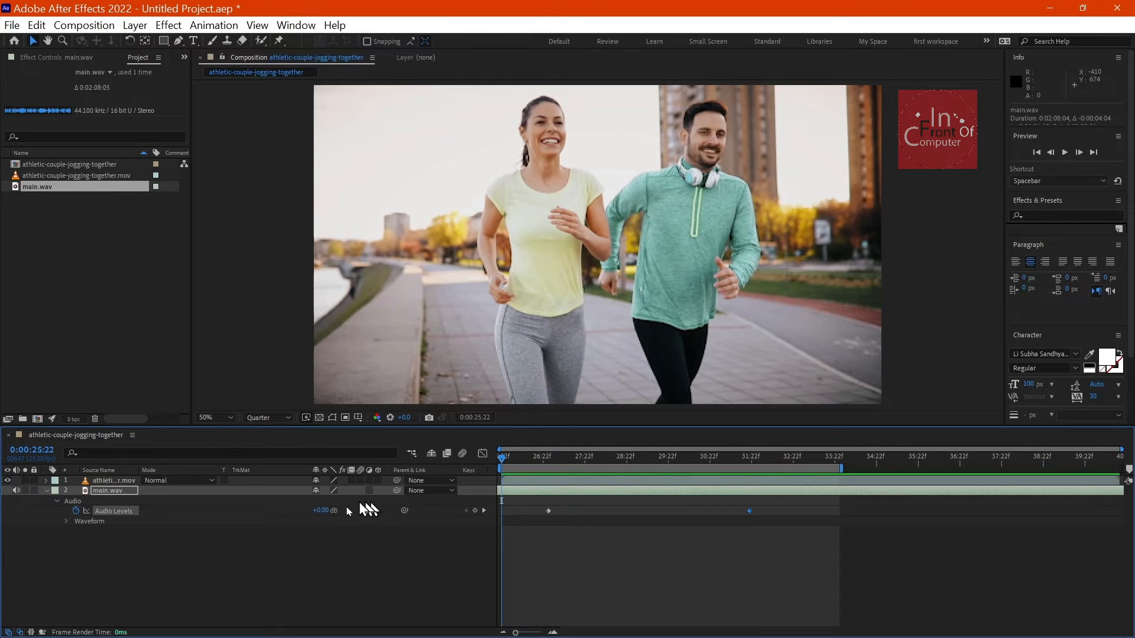
click(324, 513)
click(324, 512)
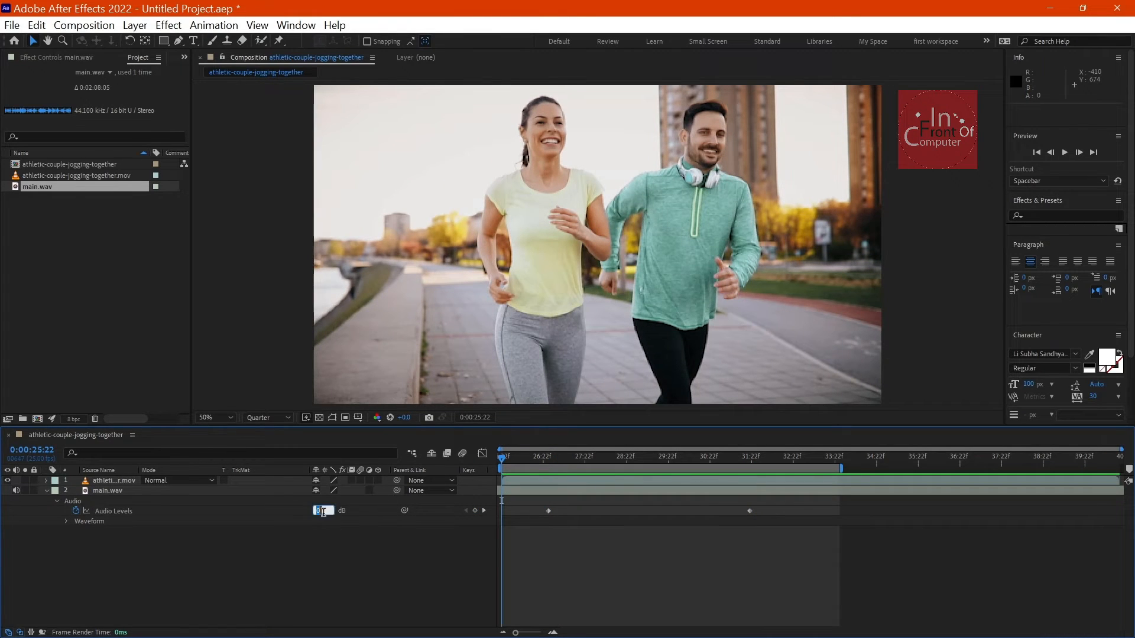
text(-30)
key(Return)
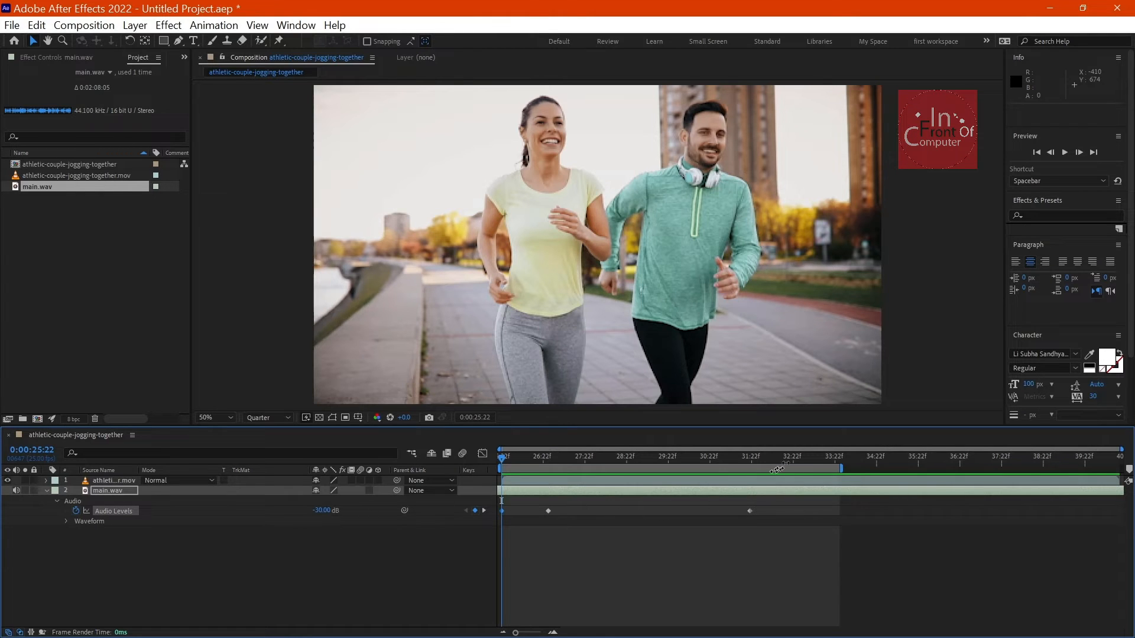
Set Audio Levels to -30 dB at 0:00:34:01 for the fade-out.
drag(795, 459, 841, 459)
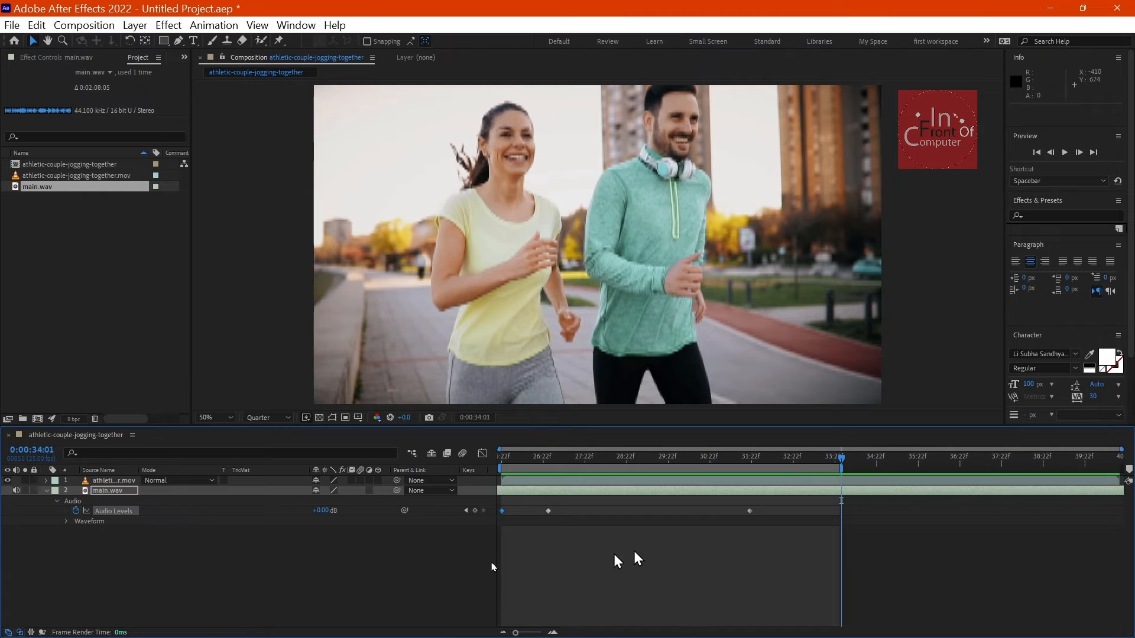
click(322, 510)
text(-30)
key(Return)
Preview the audio fade from the start and shift the second Audio Levels keyframe to 0:00:27:12.
drag(513, 459, 484, 458)
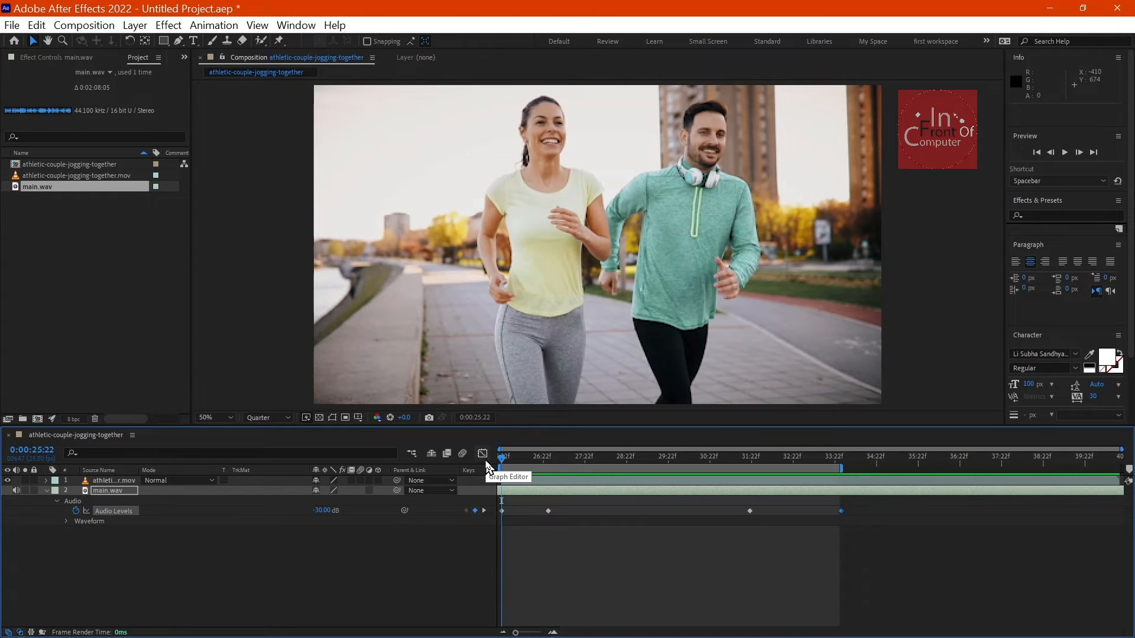
key(space)
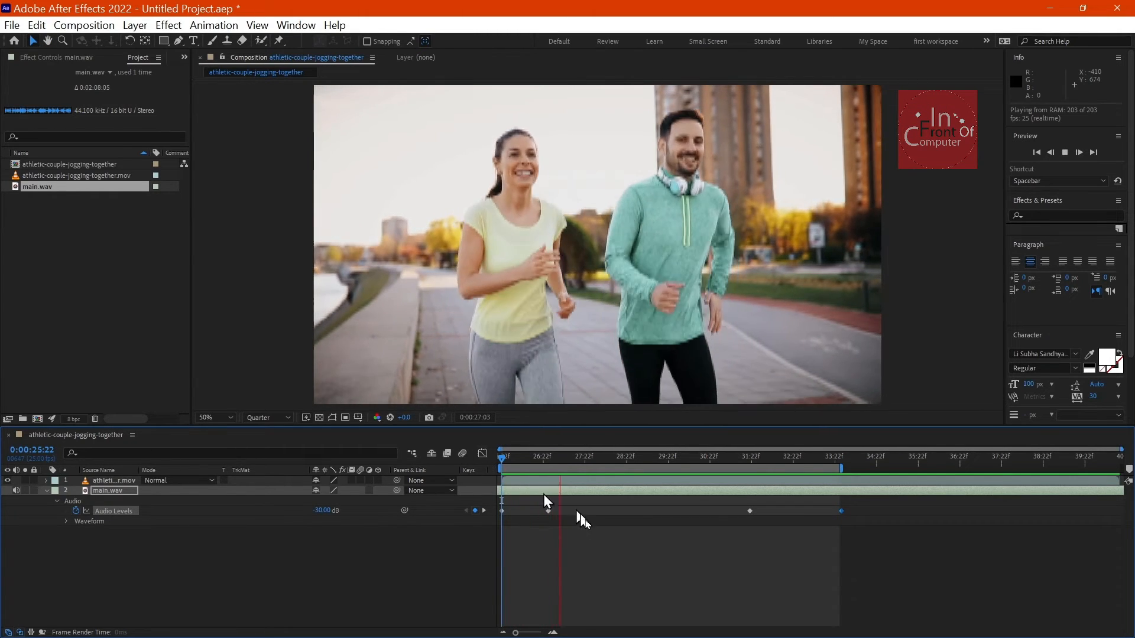
key(space)
click(554, 510)
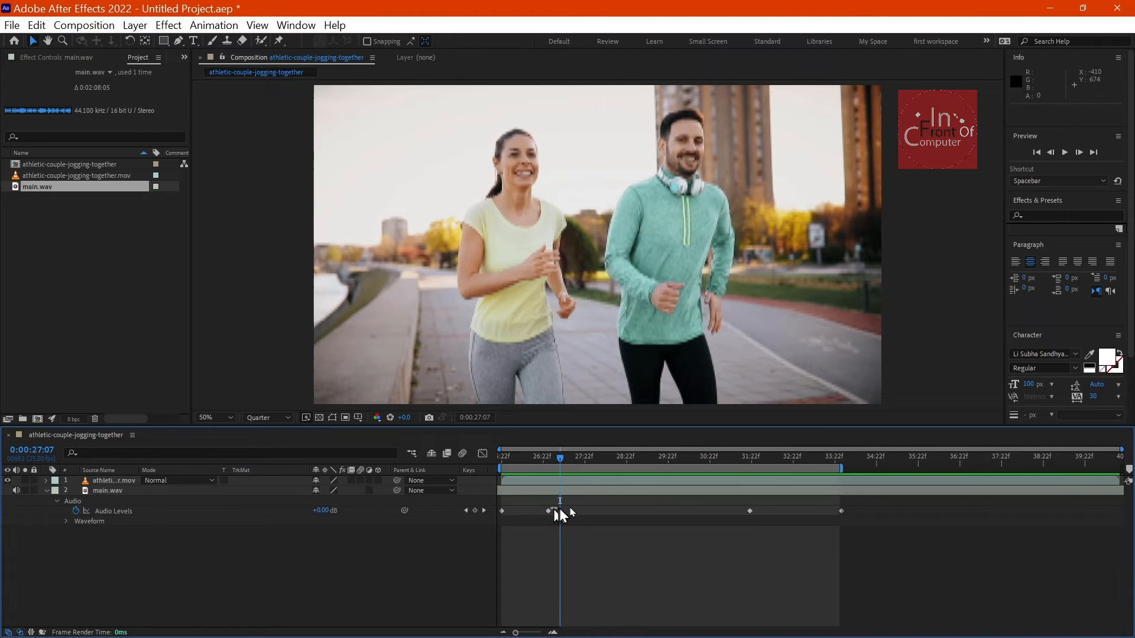
drag(549, 511, 568, 516)
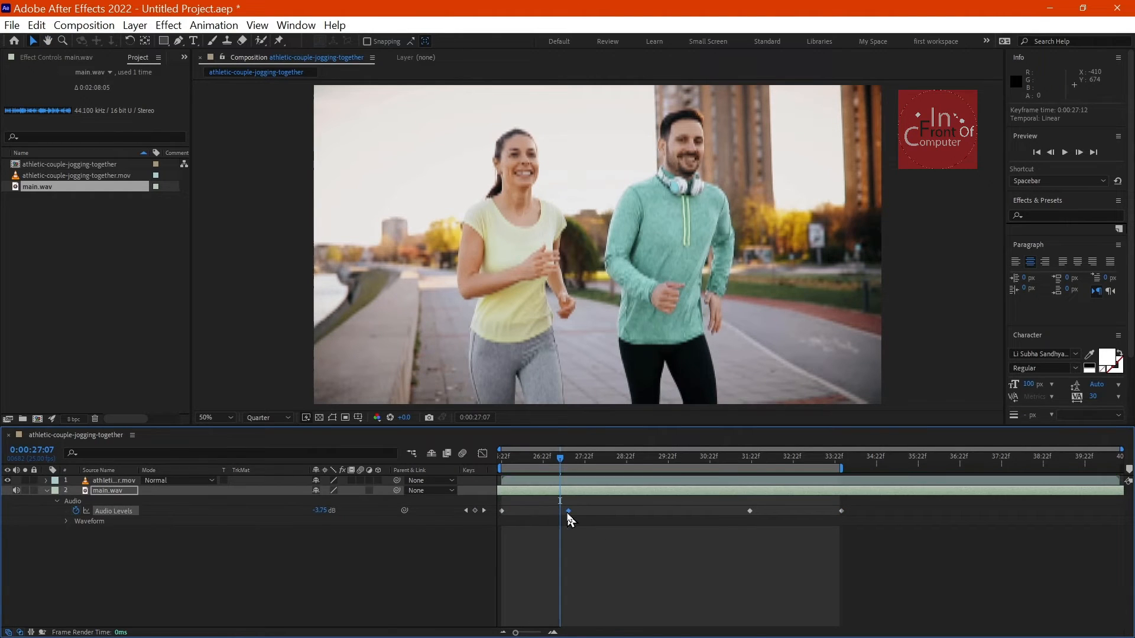
Set the video layer's Opacity to 0% with a keyframe at the composition start.
drag(535, 458, 493, 461)
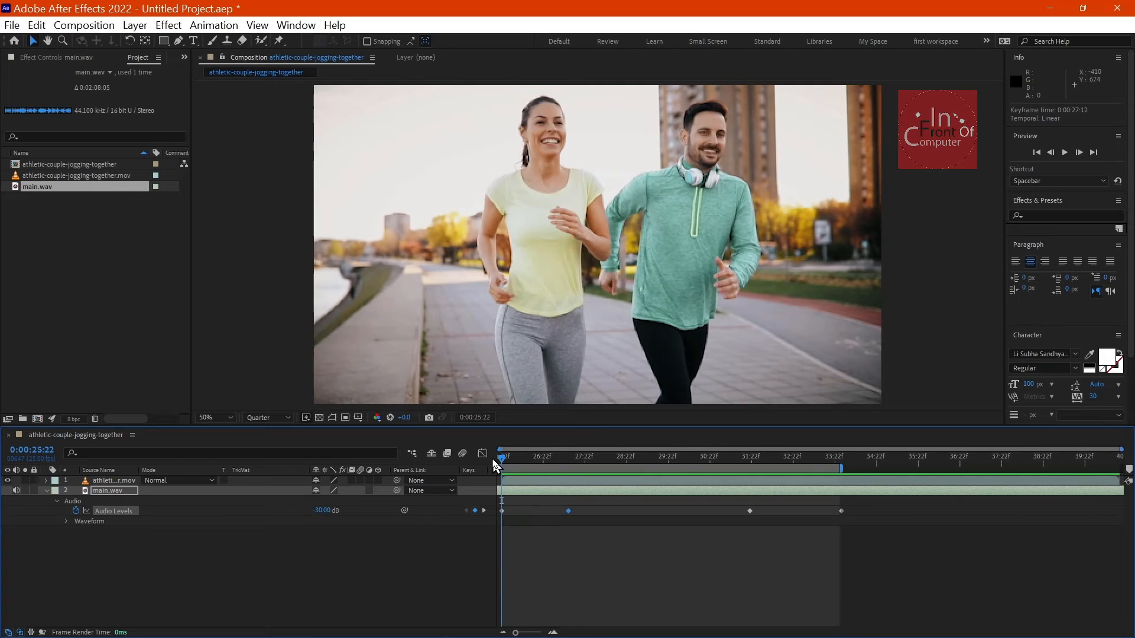
click(104, 480)
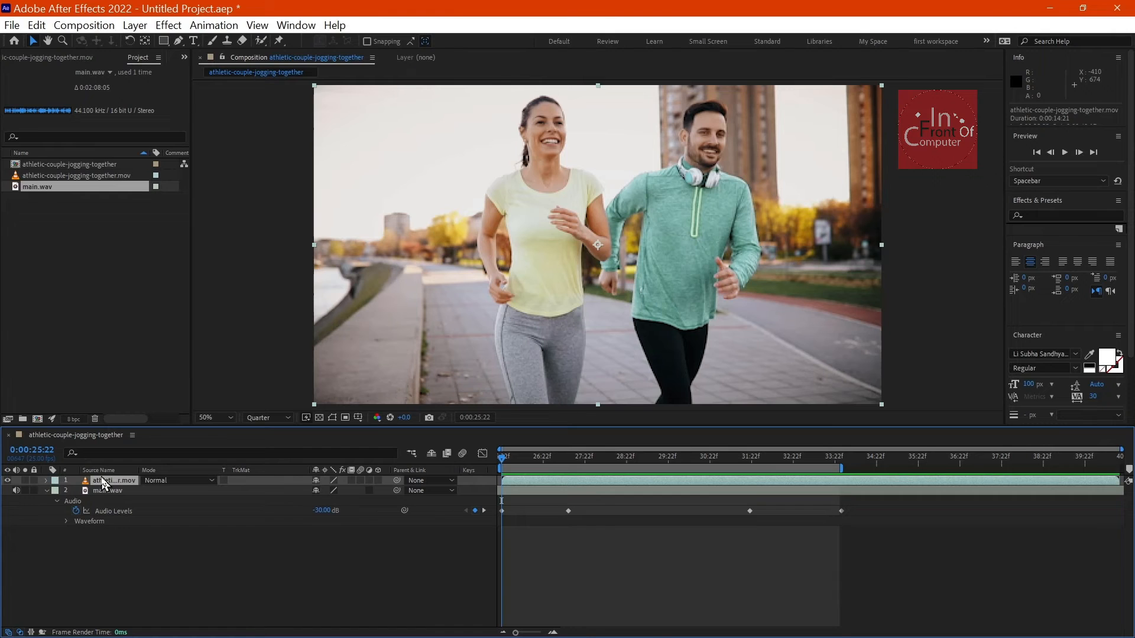
key(t)
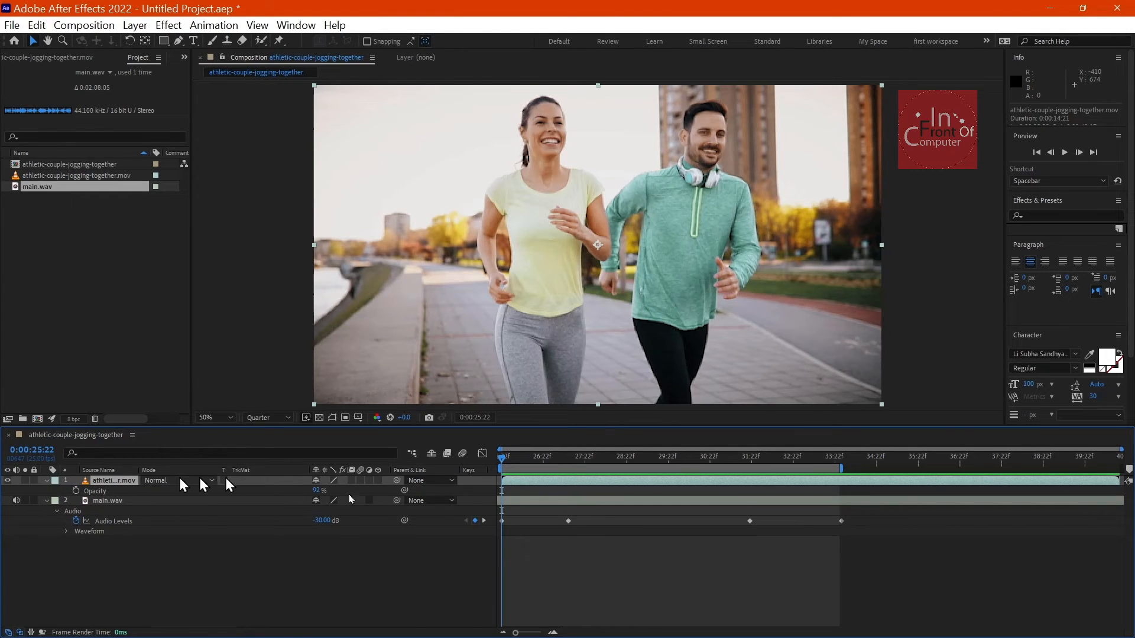
click(317, 491)
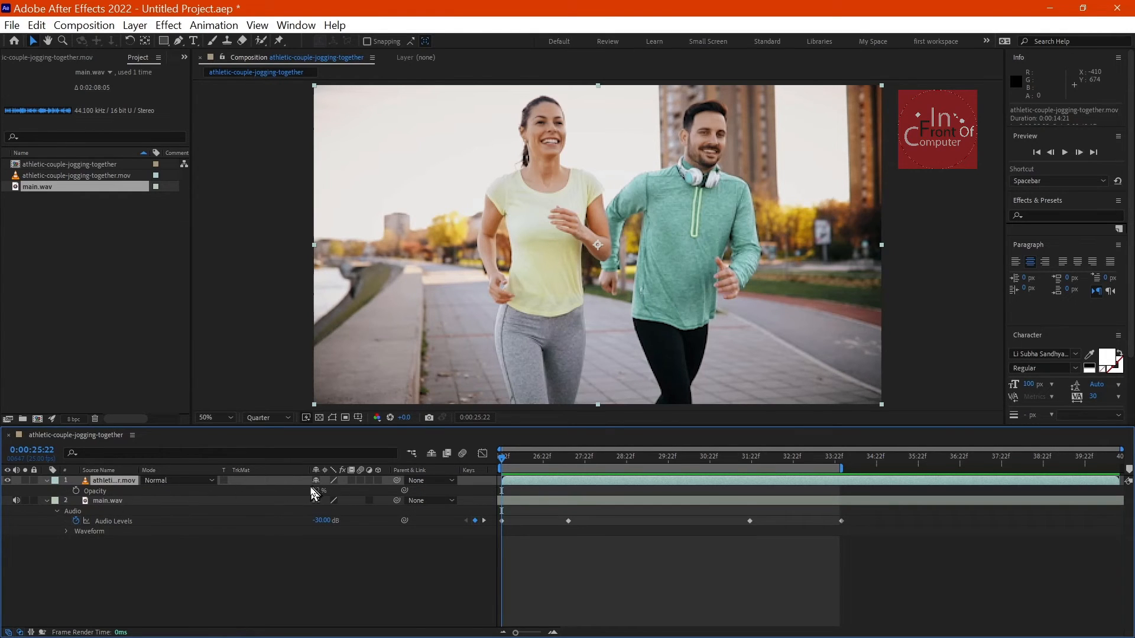
text(0)
key(Return)
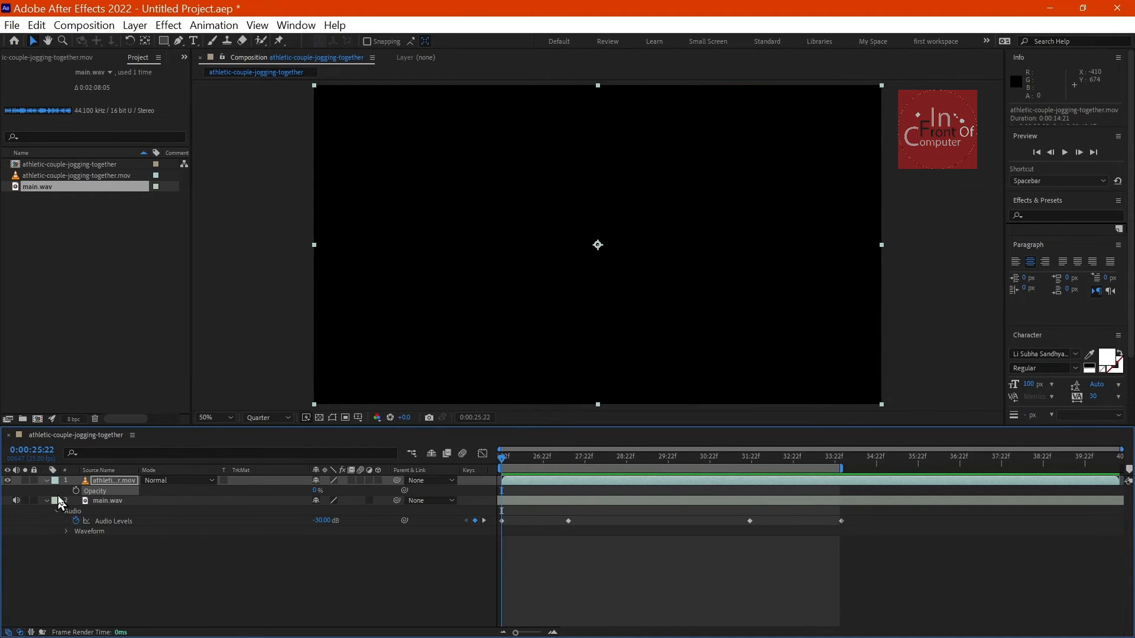
click(76, 491)
Keyframe the video's Opacity at 100% at 0:00:27:09 and hold 100% with a keyframe at 0:00:31:19.
drag(536, 461, 563, 470)
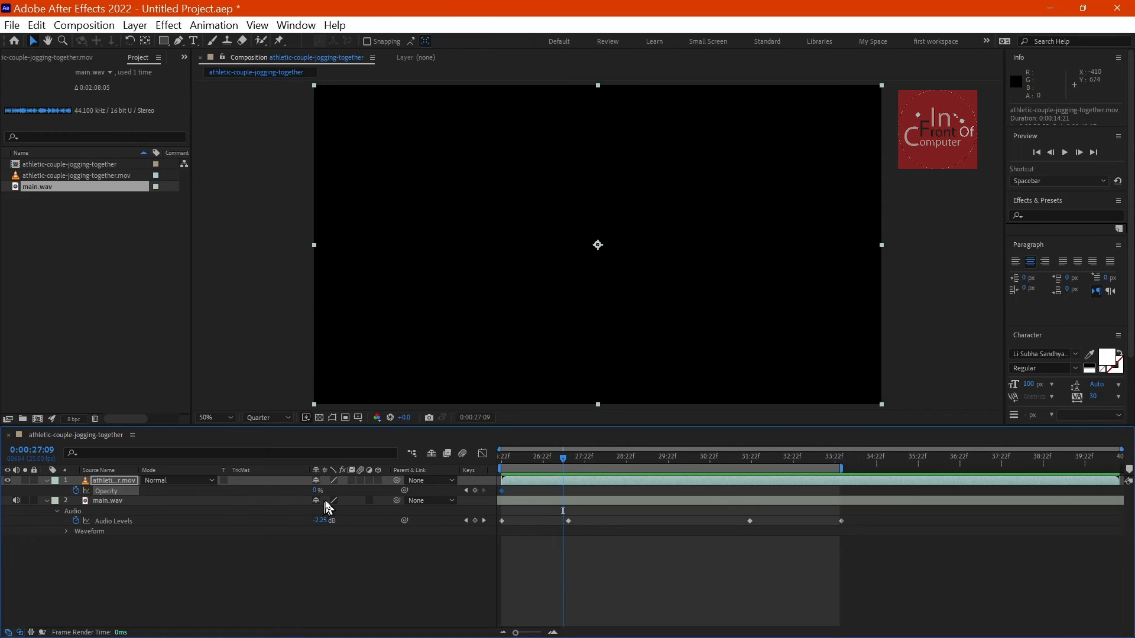
drag(317, 491, 579, 491)
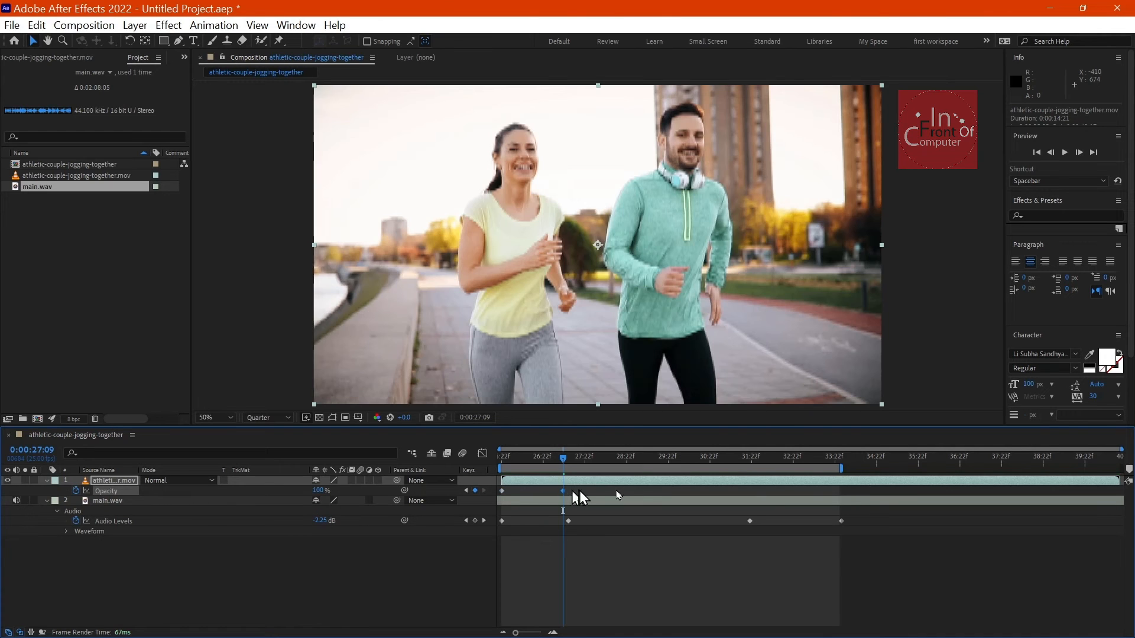
click(748, 458)
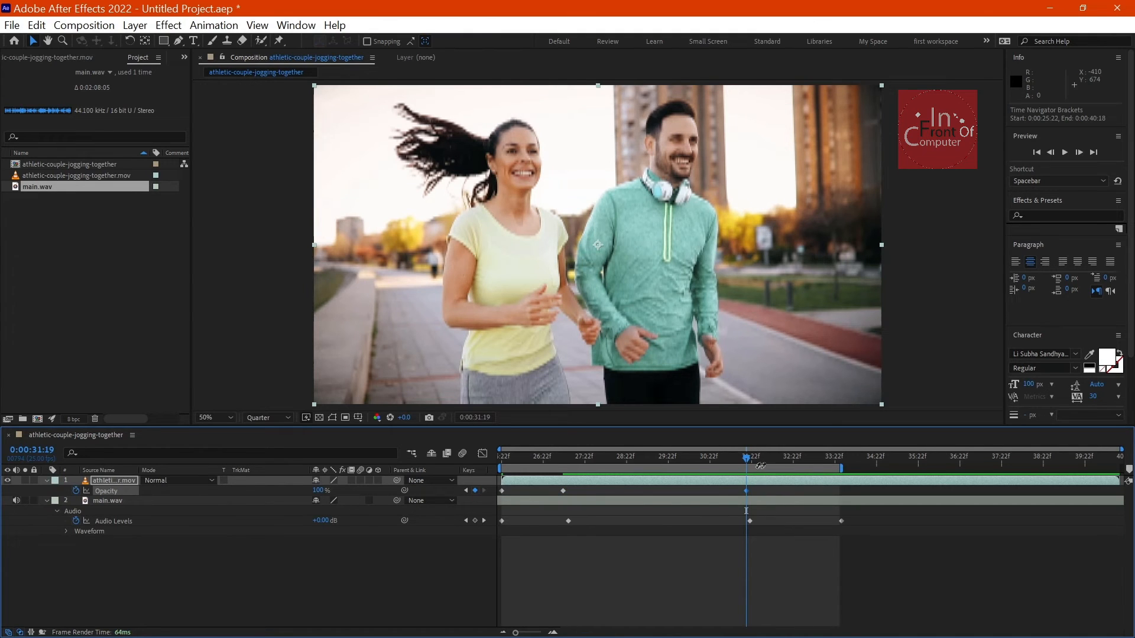
Set the video's Opacity to 0% at 0:00:34:00 and preview the fades from the start.
drag(761, 466, 840, 478)
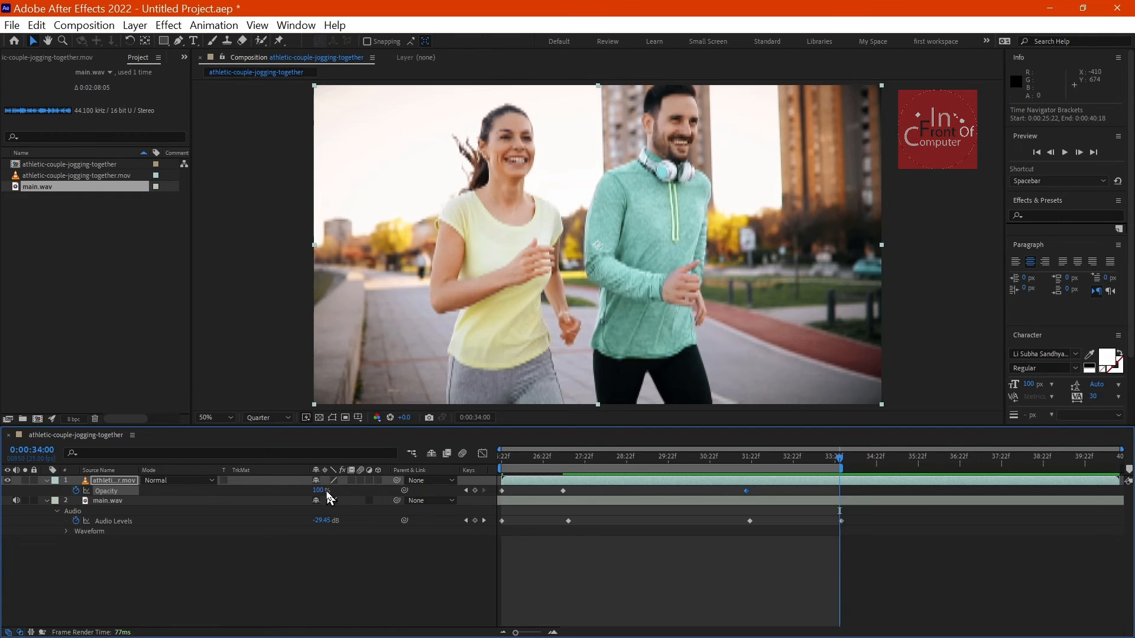
drag(320, 491, 154, 495)
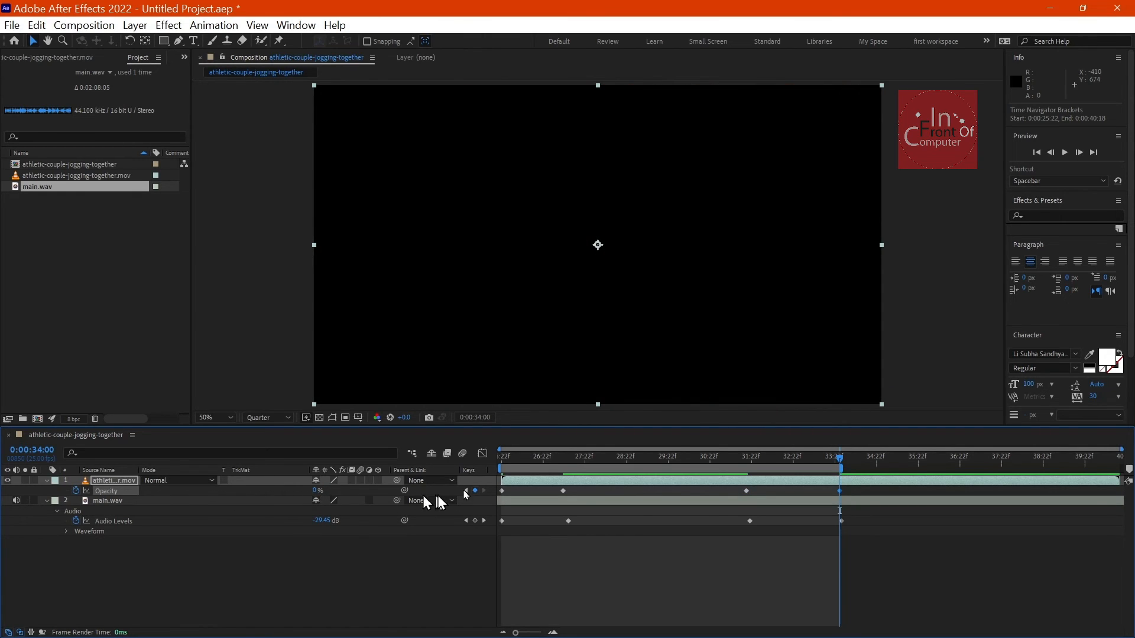
drag(518, 458, 493, 455)
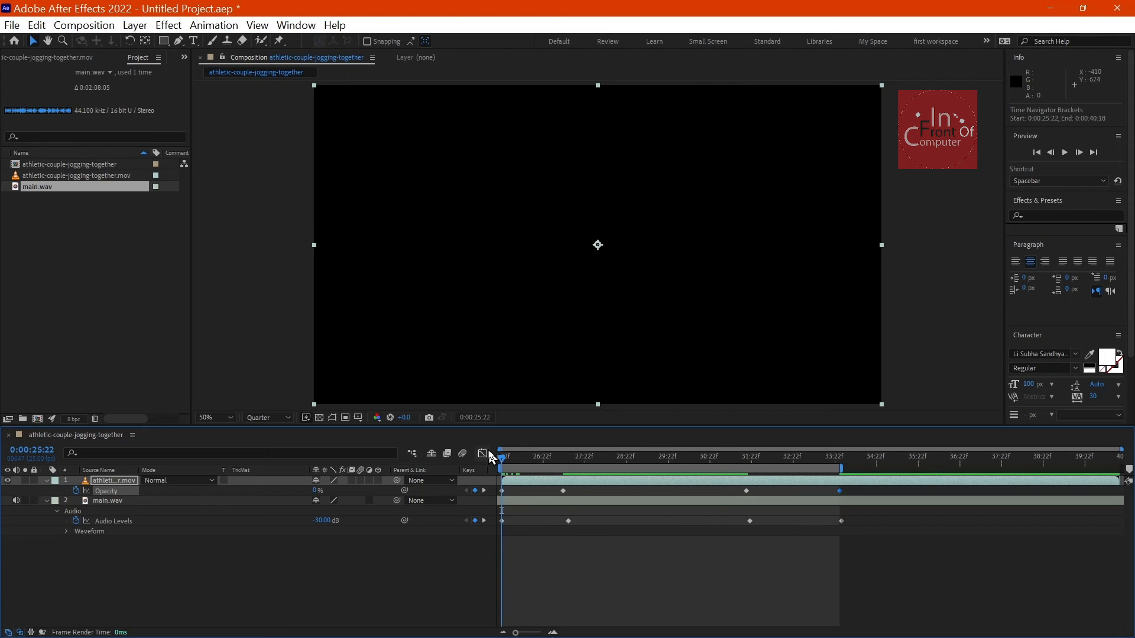
key(space)
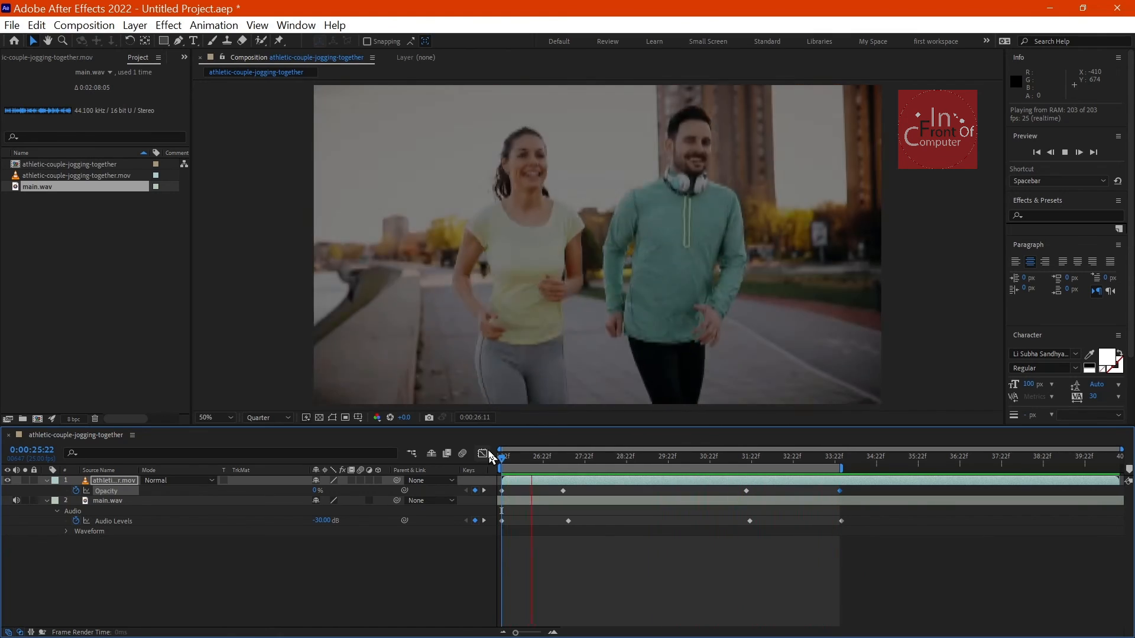
key(space)
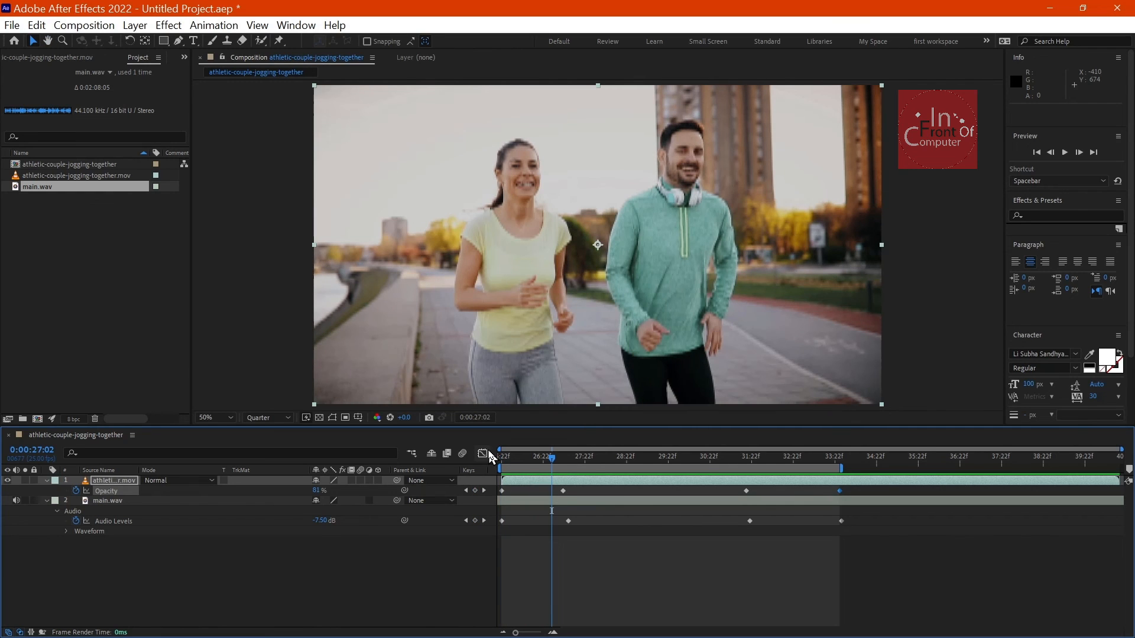